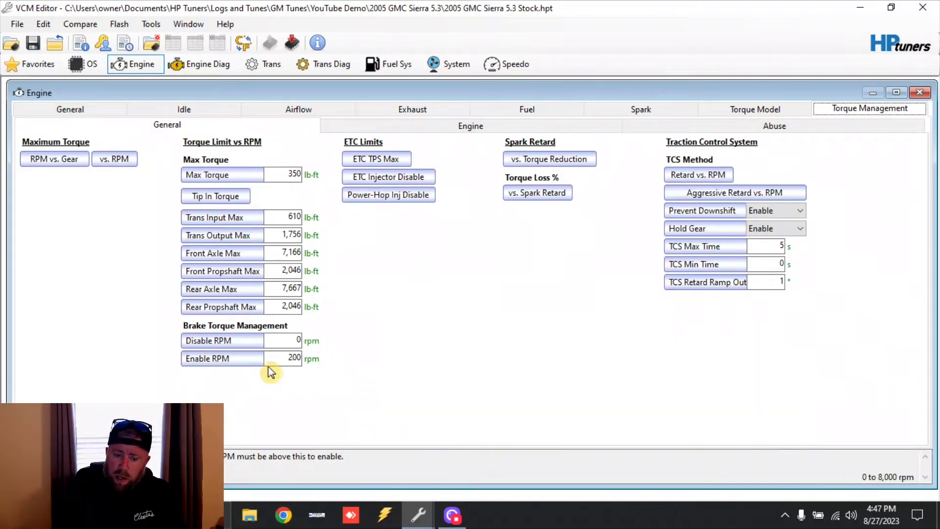
- Set the Brake Torque Management Enable RPM to 8000 and Disable RPM to 7800
{"action": "left_click_drag", "start_coordinate": [293, 358], "coordinate": [283, 358]}
{"action": "type", "text": "80"}
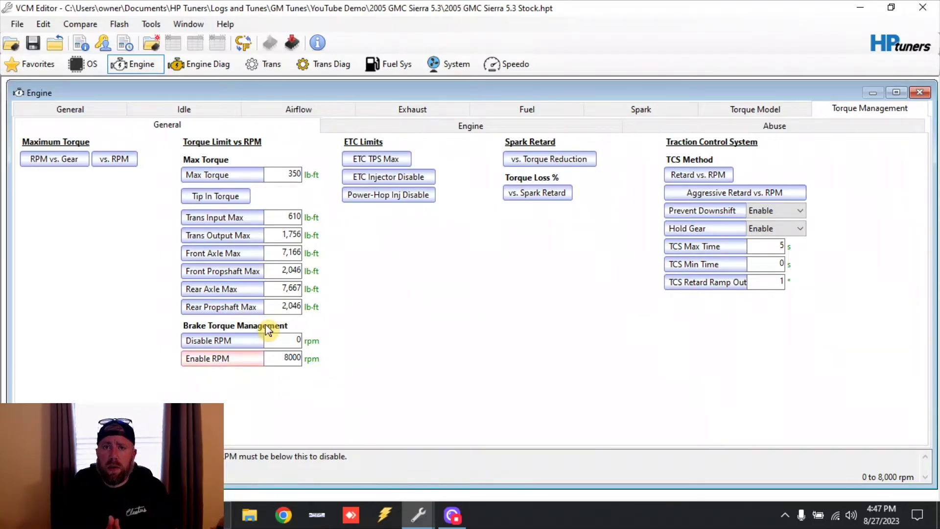
{"action": "left_click", "coordinate": [297, 339]}
{"action": "type", "text": "7800"}
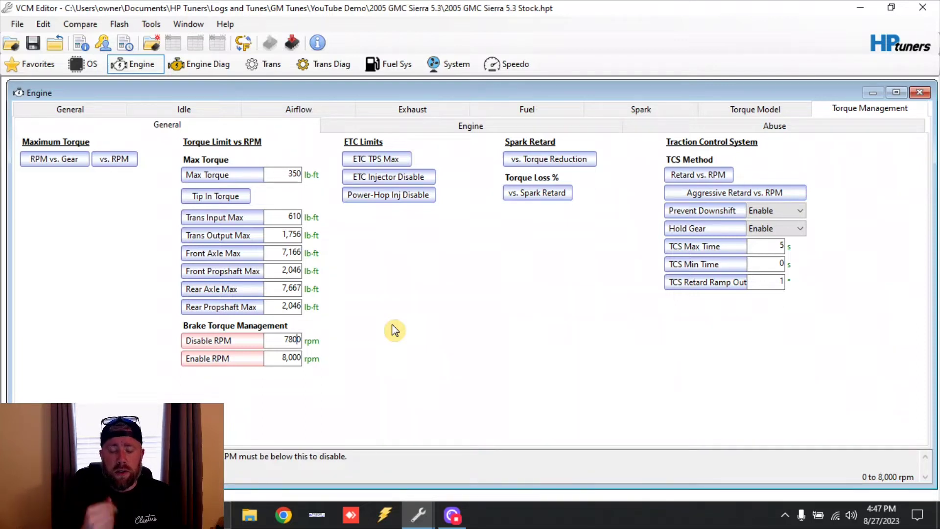
- In the open 2002 Silverado 5.3 Stock tune, set Brake TqMgt to 0 for GMT800 in the System Options table
{"action": "left_click", "coordinate": [421, 524]}
{"action": "left_click", "coordinate": [495, 463]}
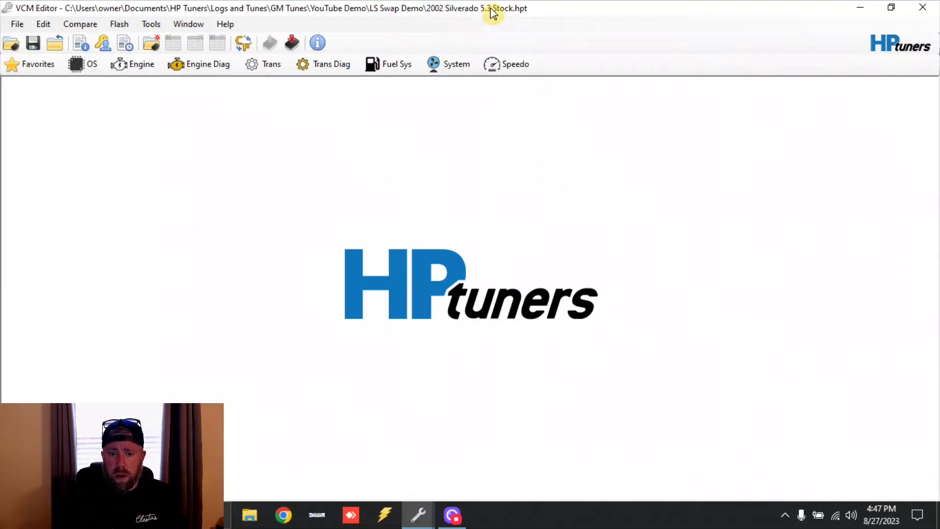
{"action": "left_click", "coordinate": [446, 69]}
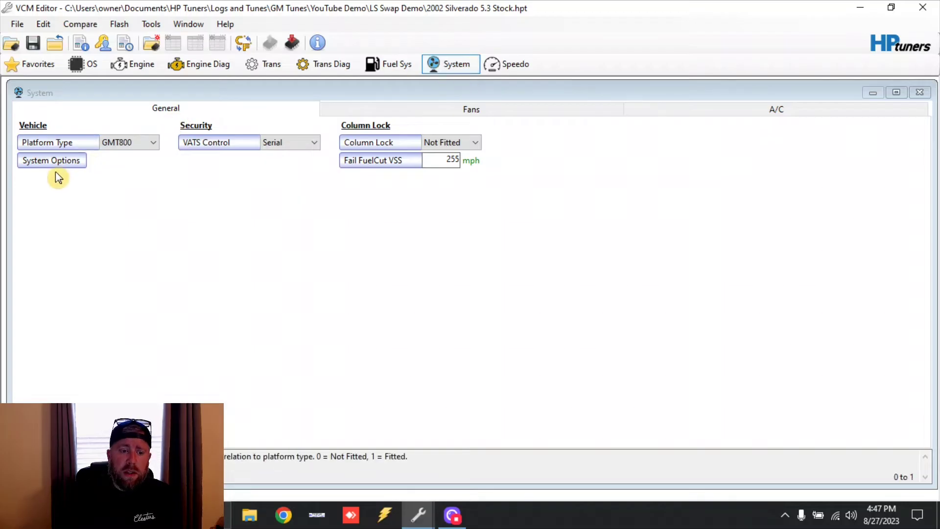
{"action": "left_click", "coordinate": [58, 167]}
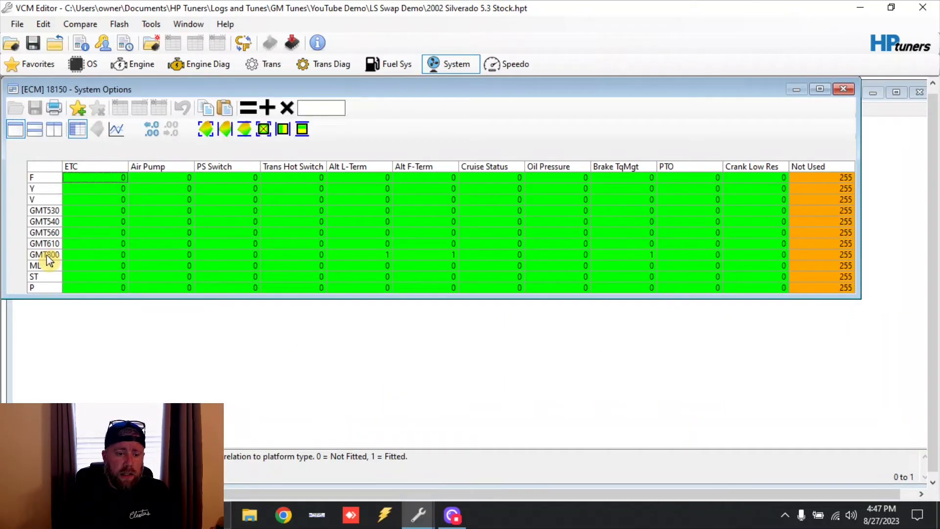
{"action": "left_click", "coordinate": [47, 257]}
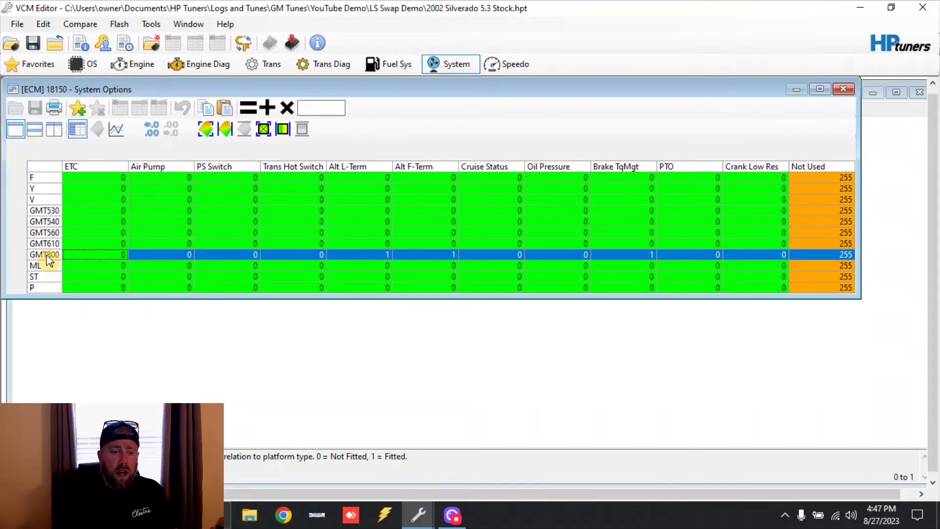
{"action": "left_click", "coordinate": [637, 254]}
{"action": "type", "text": "0"}
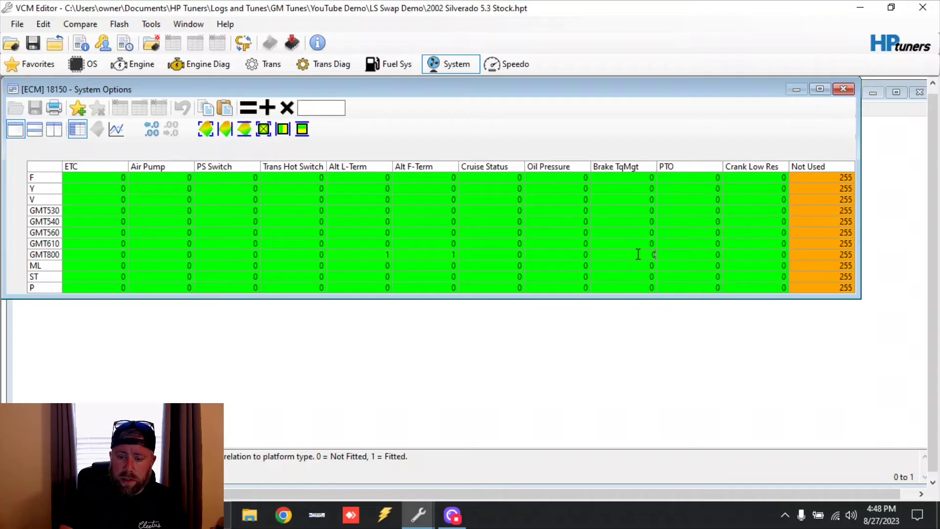
{"action": "key", "text": "Tab"}
{"action": "left_click", "coordinate": [843, 90]}
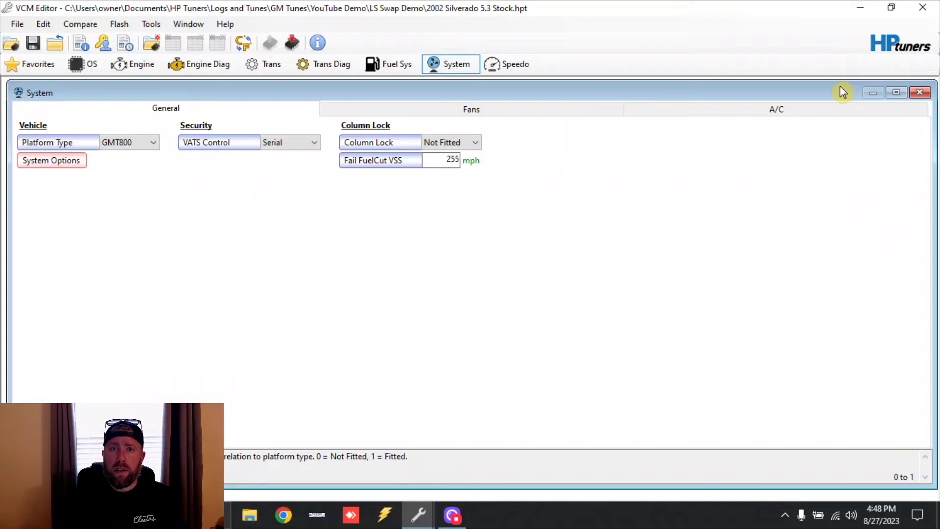
- In the 2005 GMC Sierra 5.3 Stock tune, set the ETC TPS Max table's 10% to 100% torque rows to 100
{"action": "left_click", "coordinate": [410, 525]}
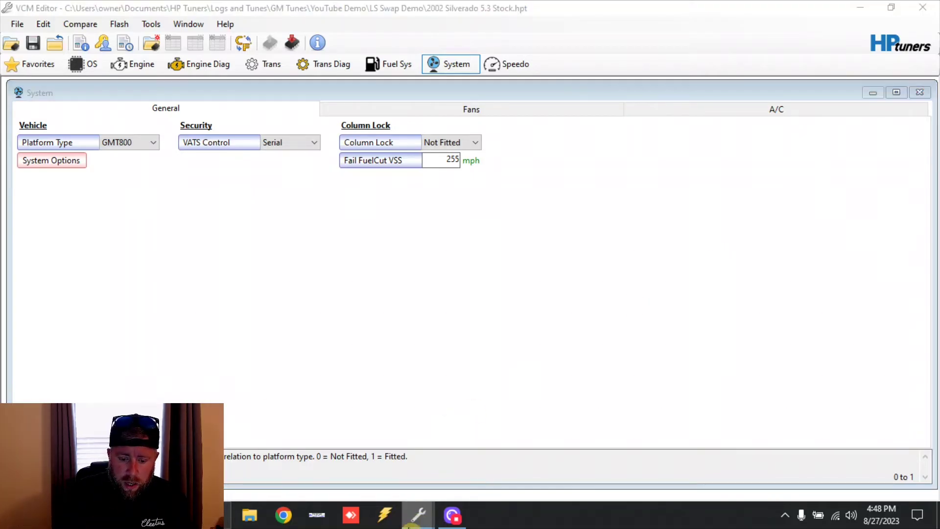
{"action": "left_click", "coordinate": [349, 476]}
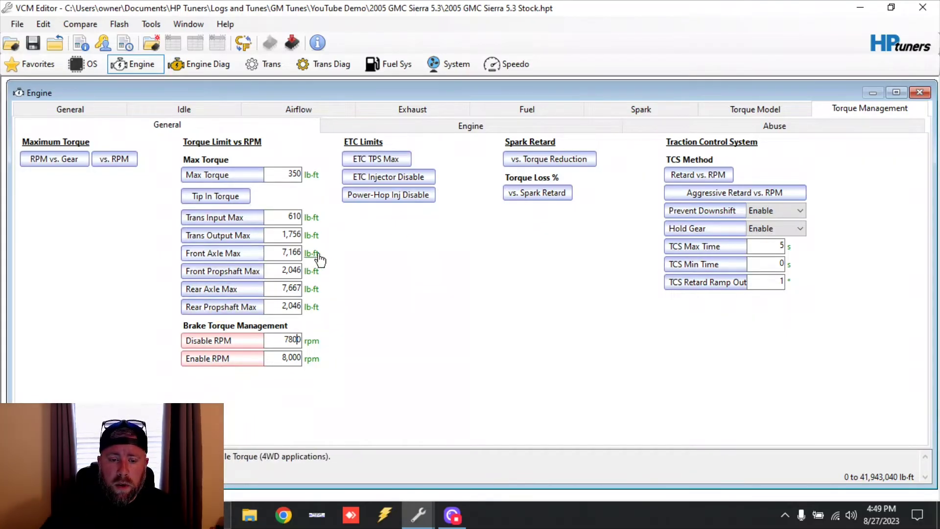
{"action": "left_click", "coordinate": [383, 164]}
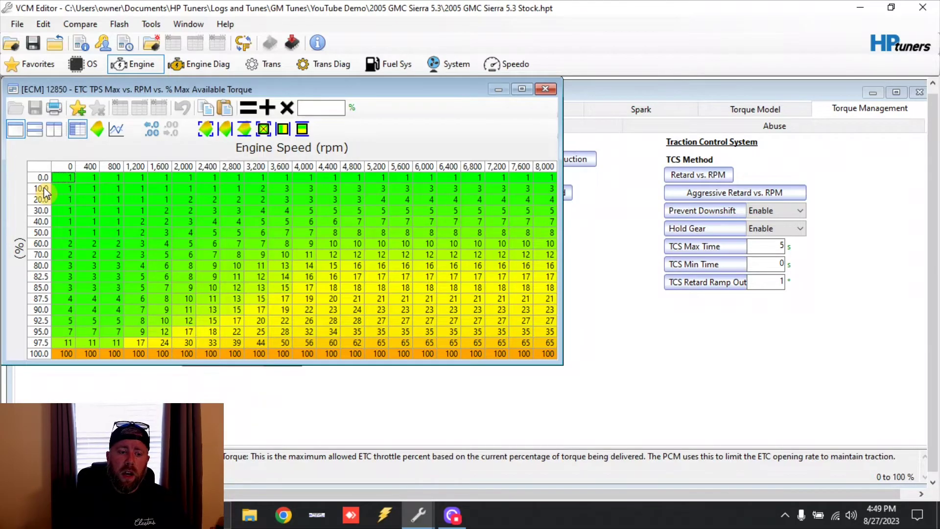
{"action": "left_click_drag", "start_coordinate": [43, 188], "coordinate": [34, 381]}
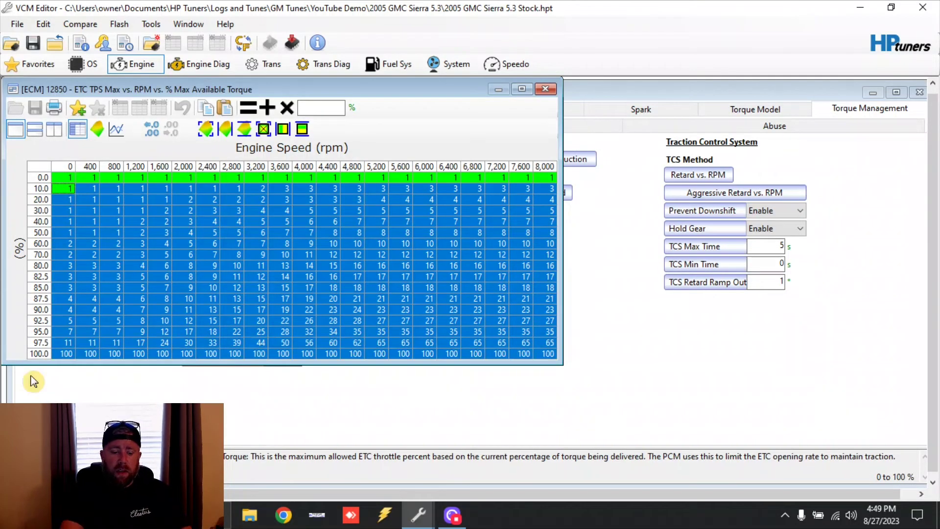
{"action": "type", "text": "100"}
{"action": "key", "text": "Return"}
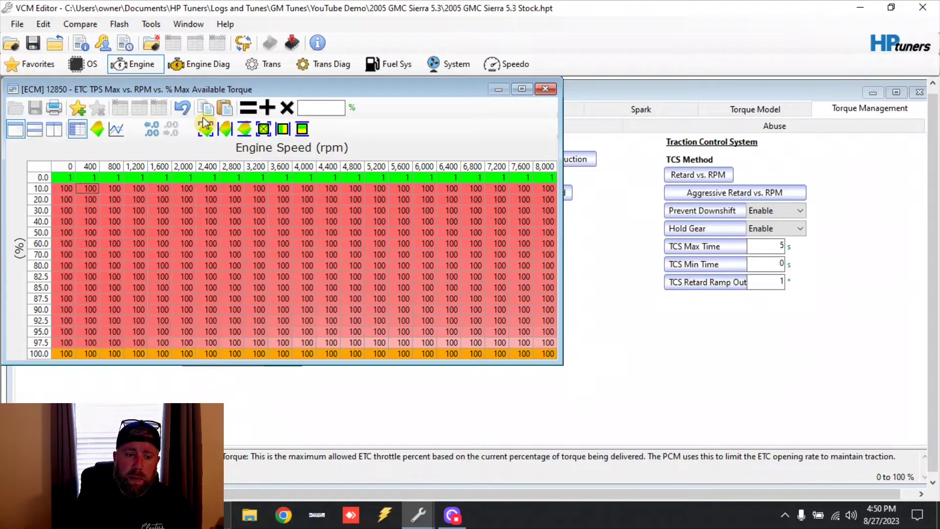
{"action": "left_click", "coordinate": [545, 90]}
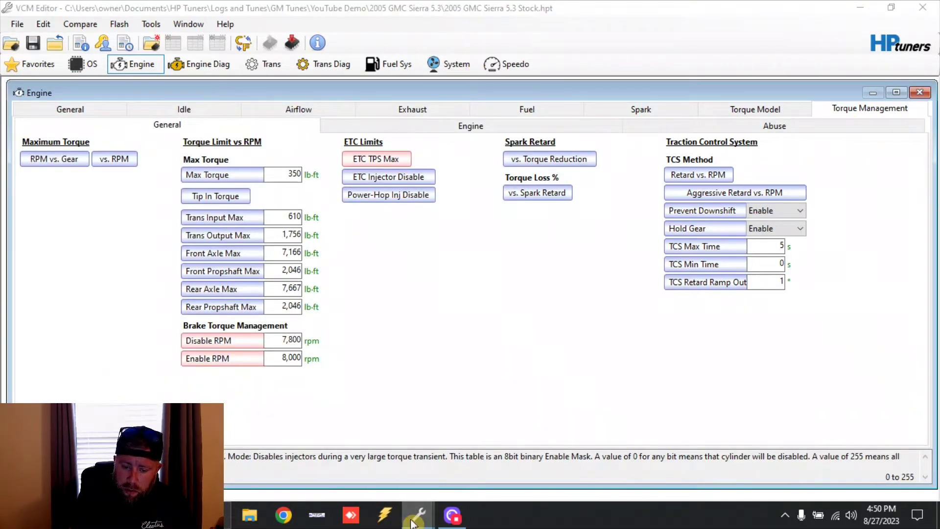
- In the 2002 Silverado 5.3 Stock tune, set the ETC TPS Max table's 10% to 100% torque rows to 100
{"action": "mouse_move", "coordinate": [419, 514]}
{"action": "left_click", "coordinate": [497, 477]}
{"action": "left_click", "coordinate": [137, 67]}
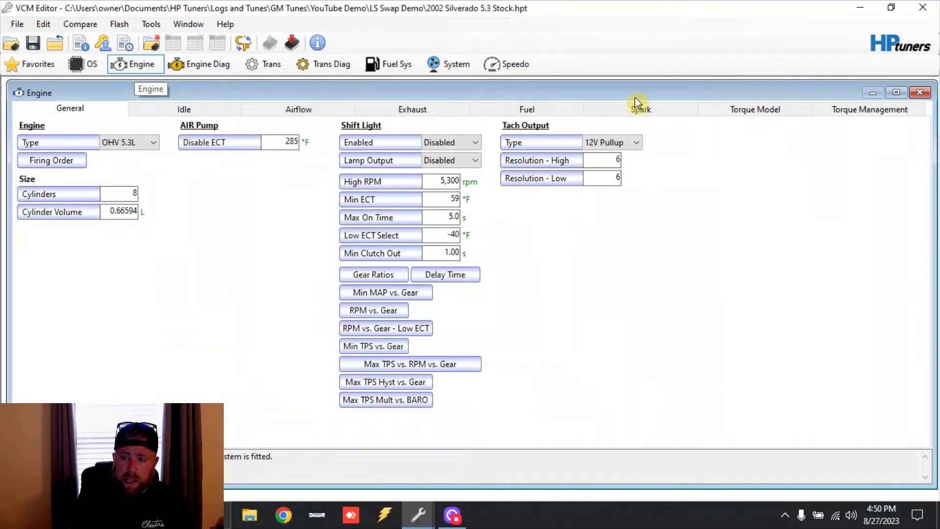
{"action": "left_click", "coordinate": [879, 114]}
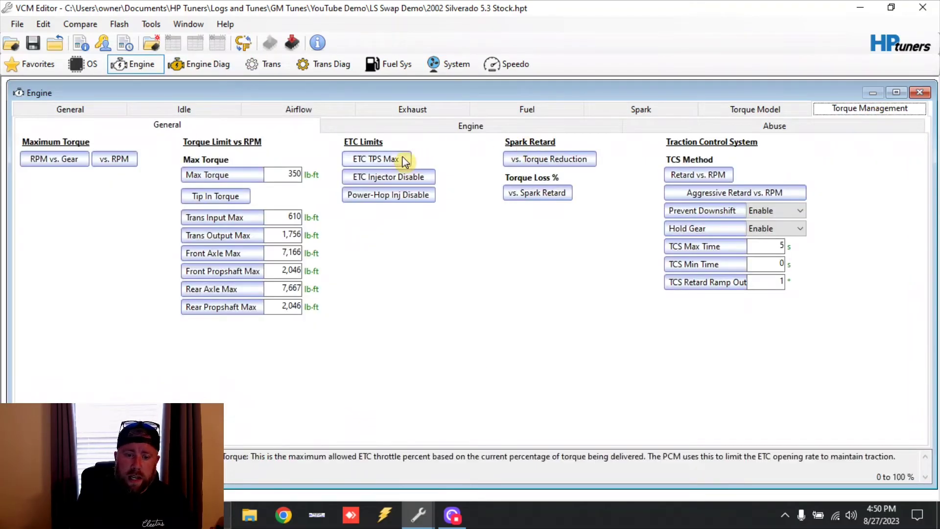
{"action": "left_click", "coordinate": [404, 160]}
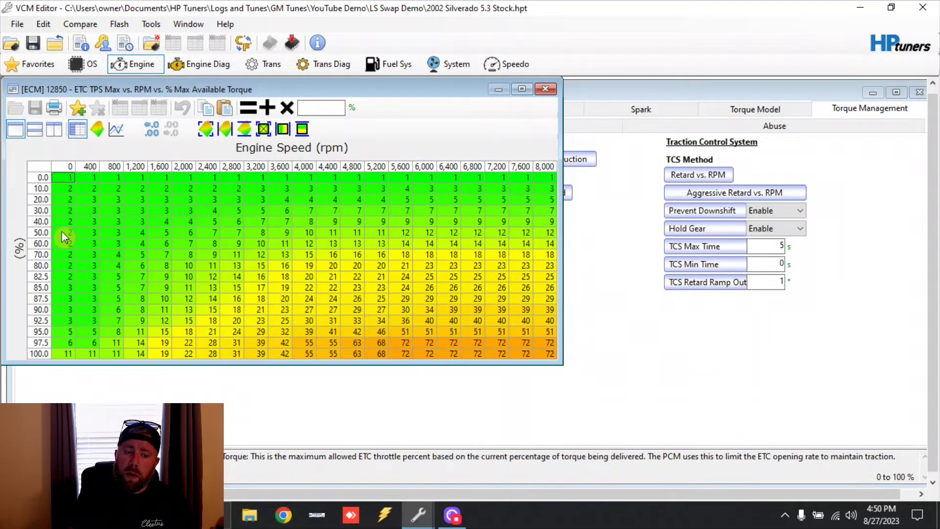
{"action": "left_click_drag", "start_coordinate": [43, 188], "coordinate": [42, 354]}
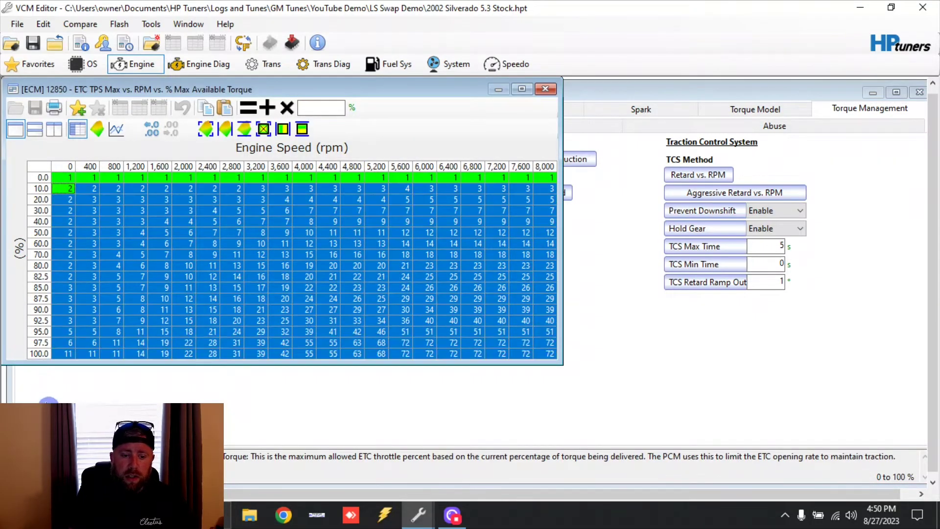
{"action": "type", "text": "100"}
{"action": "key", "text": "Return"}
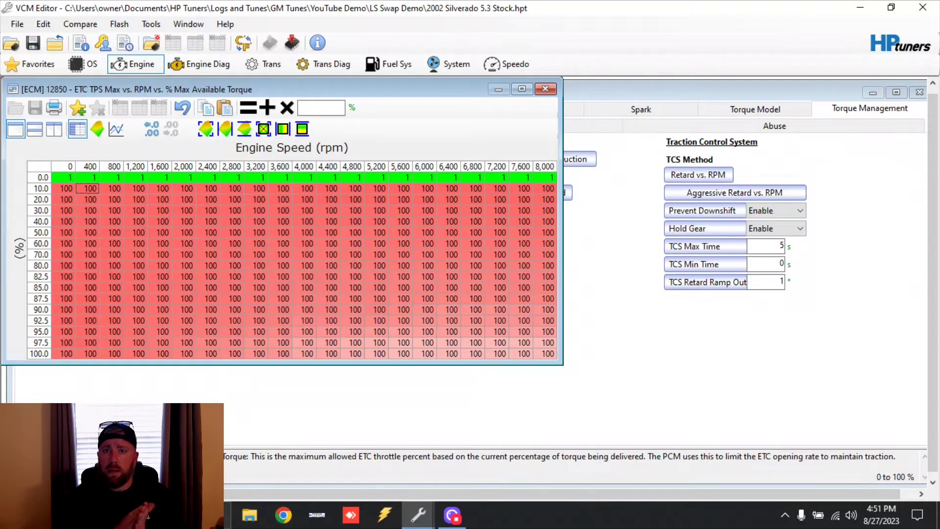
{"action": "left_click", "coordinate": [545, 89]}
- Return to the 2005 GMC Sierra tune and set all eight modes of the ETC Injector Disable table to 255
{"action": "left_click", "coordinate": [418, 514]}
{"action": "left_click", "coordinate": [327, 487]}
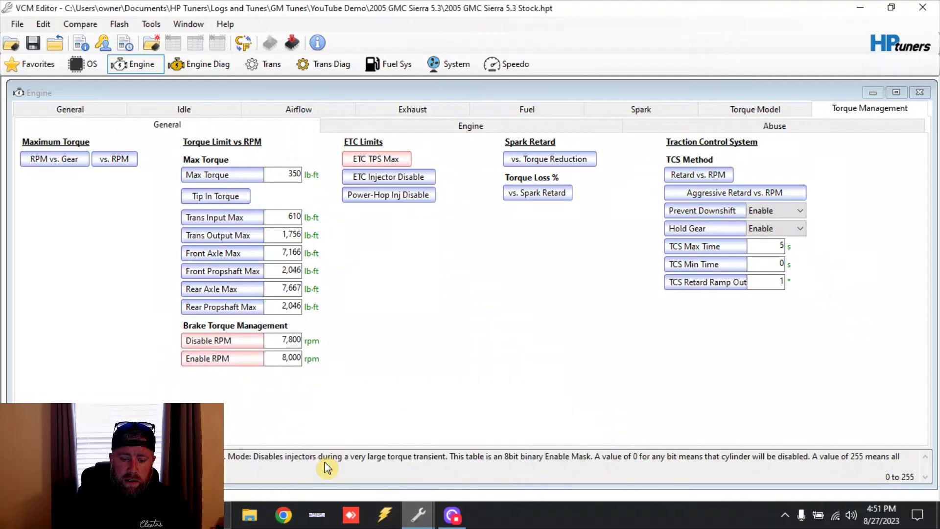
{"action": "left_click", "coordinate": [399, 180]}
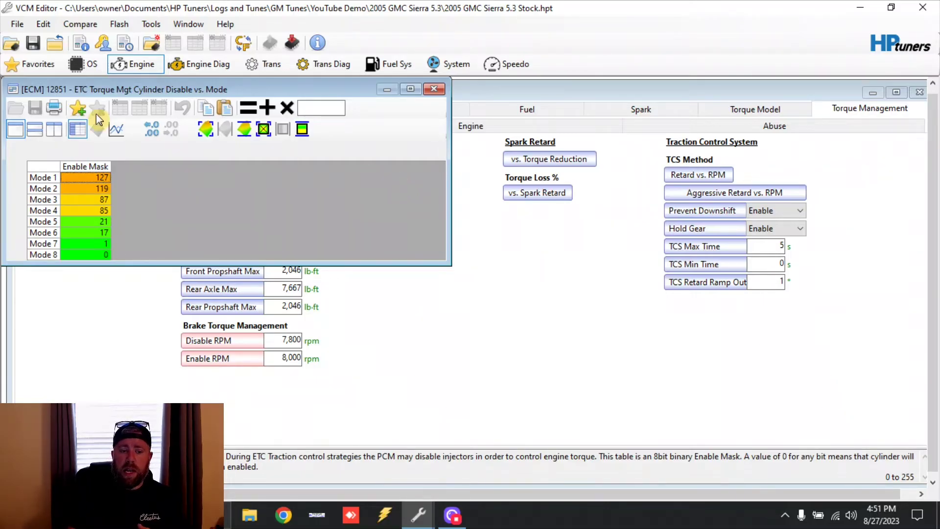
{"action": "key", "text": "ctrl+a"}
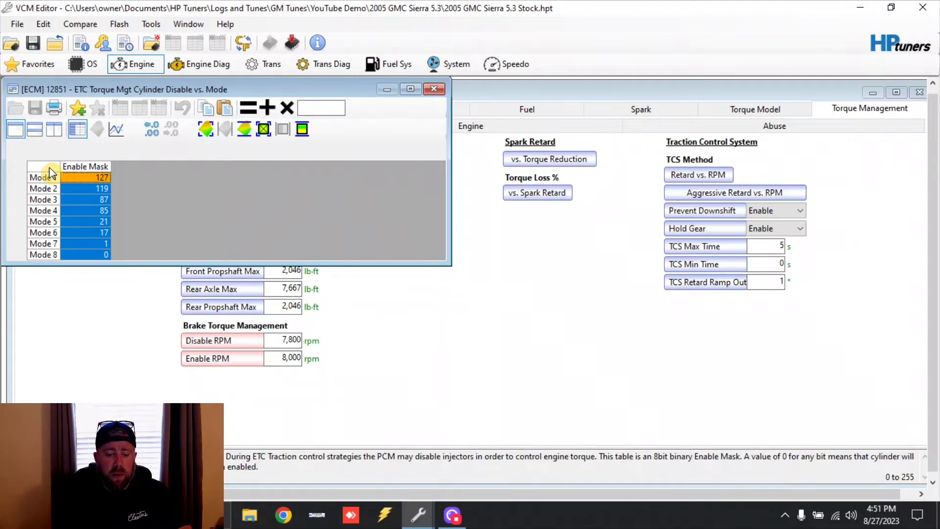
{"action": "type", "text": "255"}
{"action": "key", "text": "Return"}
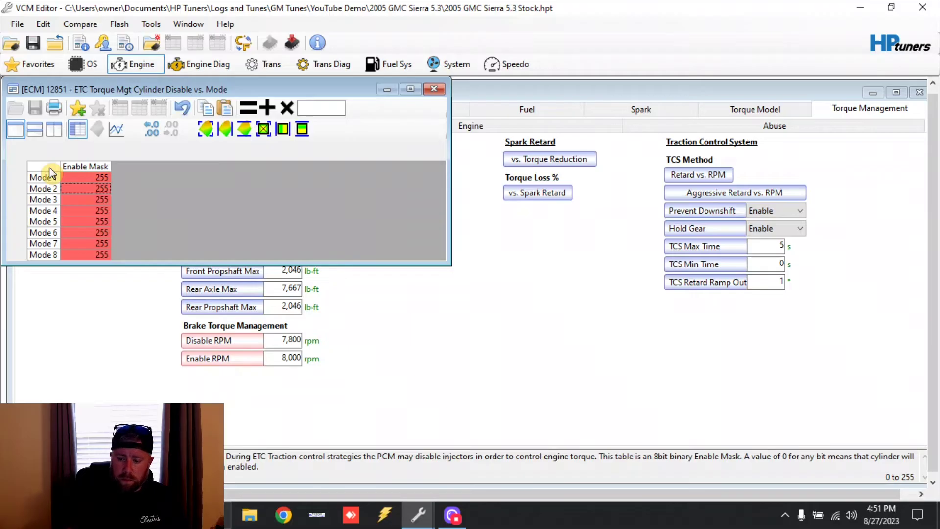
{"action": "left_click", "coordinate": [434, 89]}
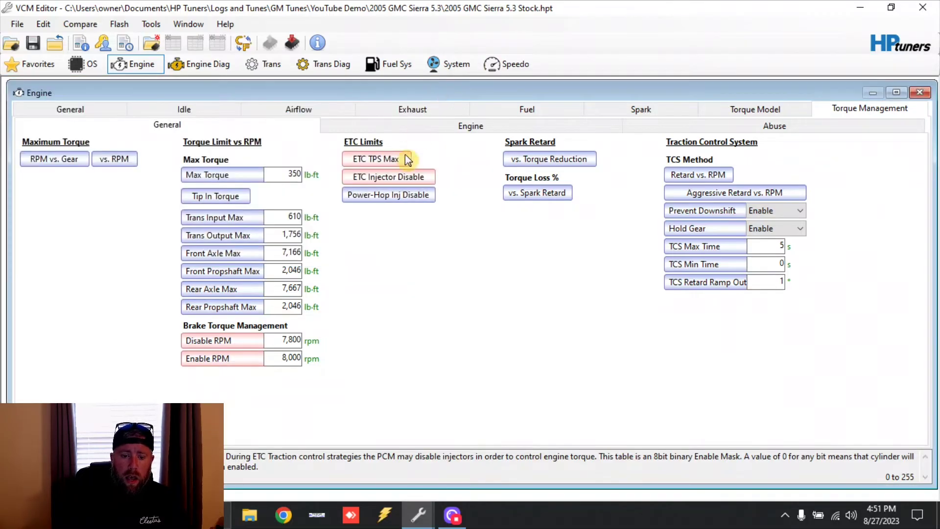
- Set all eight modes of the Power-Hop Inj Disable table to 255
{"action": "left_click", "coordinate": [389, 195]}
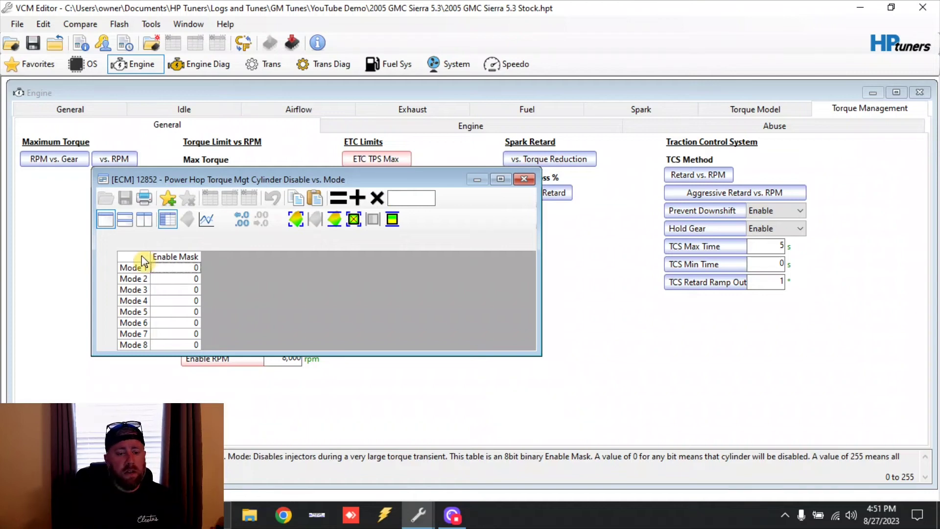
{"action": "left_click", "coordinate": [143, 261]}
{"action": "type", "text": "255"}
{"action": "key", "text": "Return"}
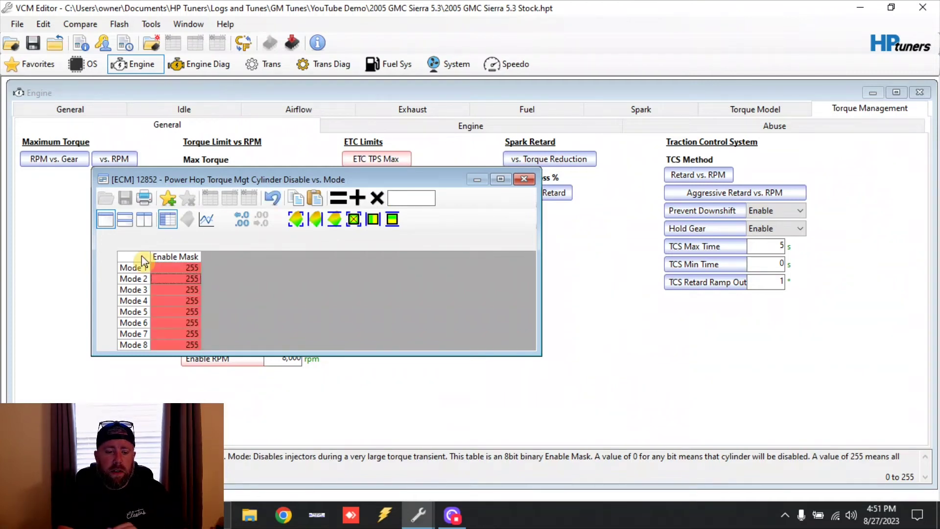
{"action": "left_click", "coordinate": [524, 179]}
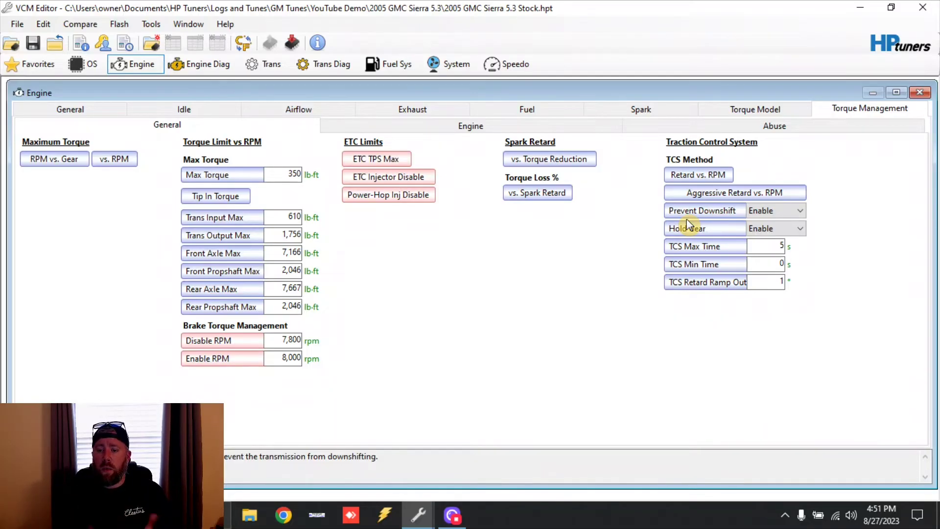
- Edit the traction control Retard vs. RPM table and check the Aggressive Retard vs. RPM table
{"action": "left_click", "coordinate": [693, 177]}
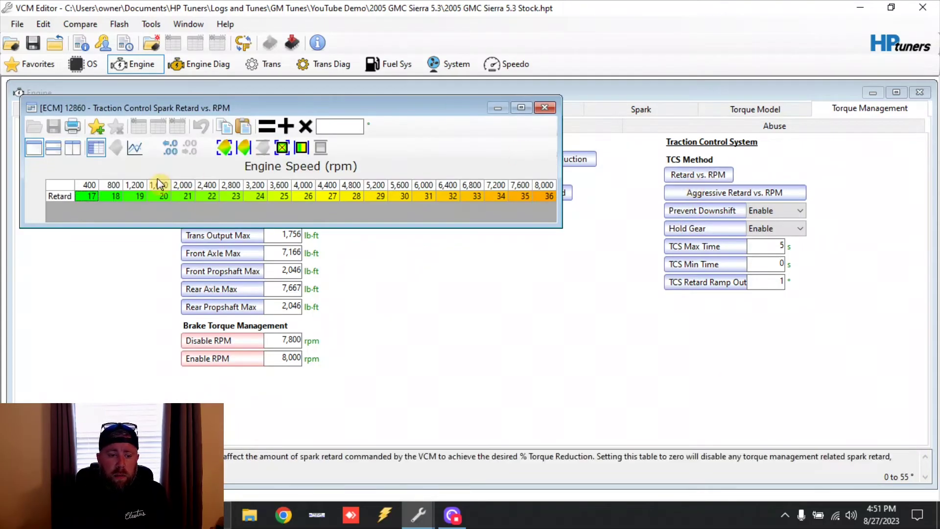
{"action": "left_click", "coordinate": [544, 107]}
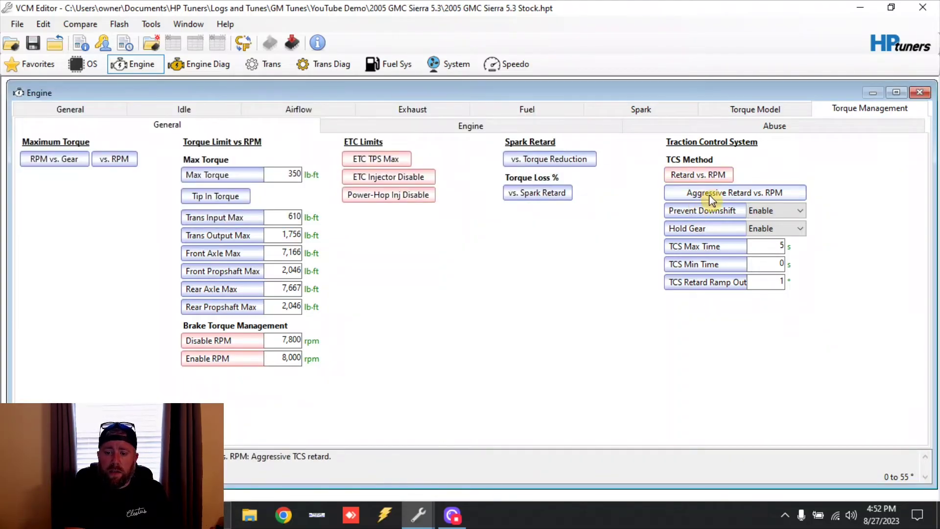
{"action": "left_click", "coordinate": [711, 194]}
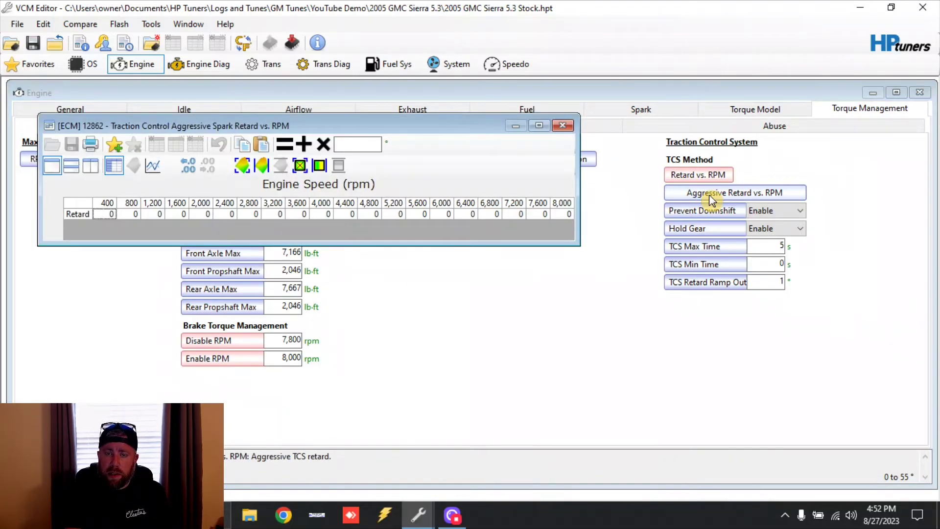
{"action": "left_click", "coordinate": [563, 126]}
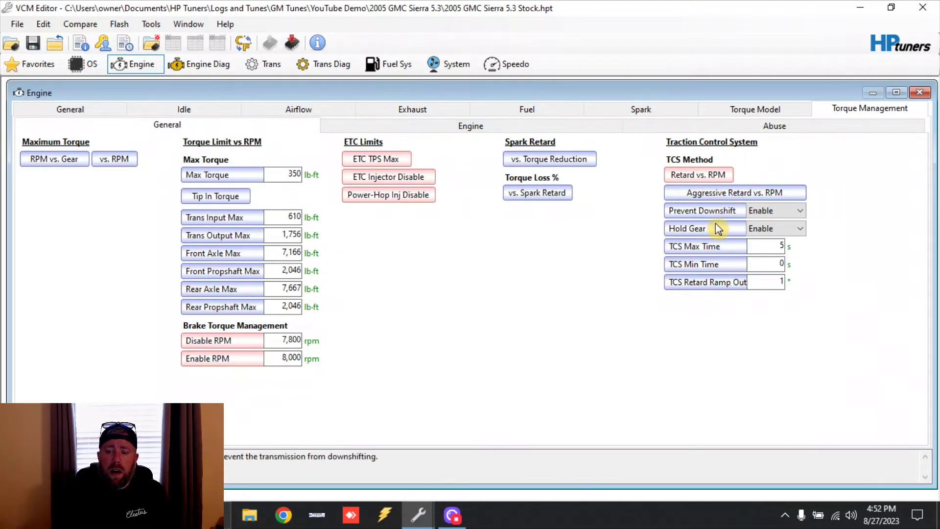
- Disable Prevent Downshift and Hold Gear for the traction control system
{"action": "left_click", "coordinate": [752, 211]}
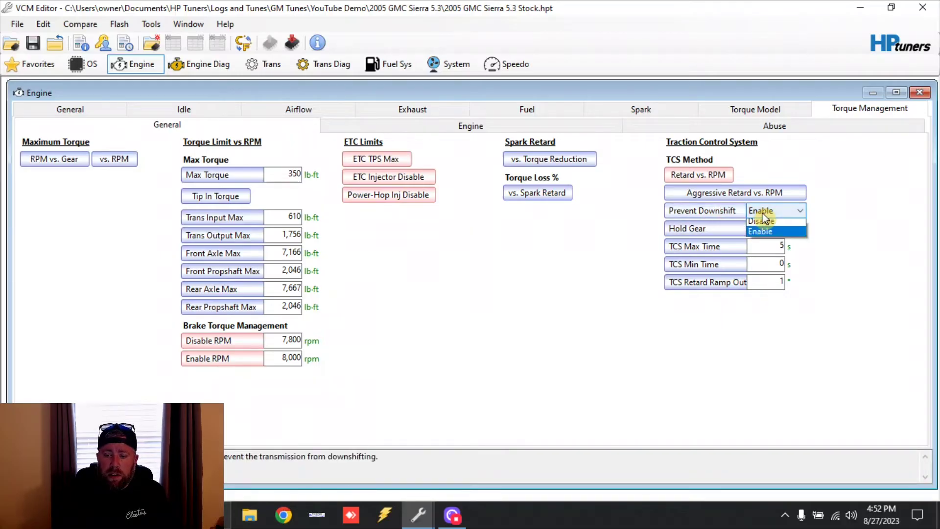
{"action": "left_click", "coordinate": [759, 226]}
{"action": "left_click", "coordinate": [749, 228]}
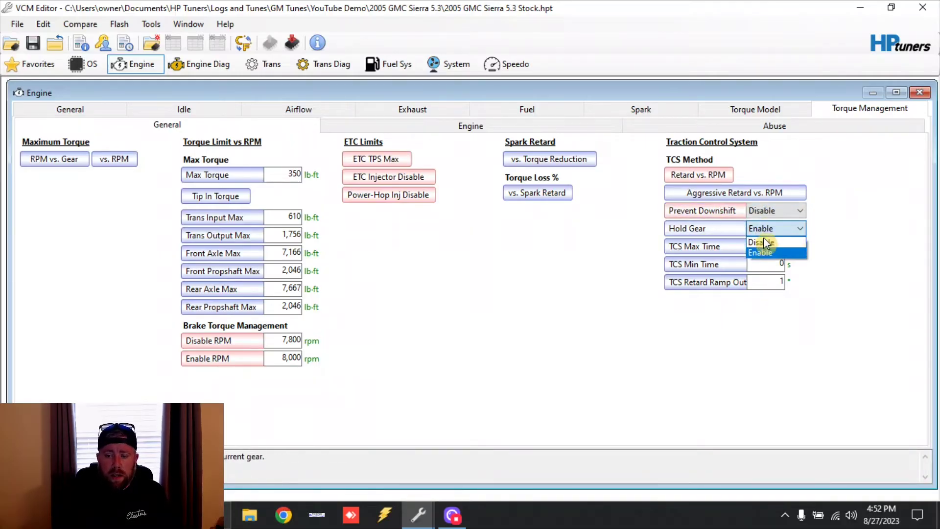
{"action": "left_click", "coordinate": [763, 244]}
- Set TCS Max Time to 0 s and TCS Retard Ramp Out to 0°
{"action": "key", "text": "Tab"}
{"action": "type", "text": "0"}
{"action": "key", "text": "Tab"}
{"action": "key", "text": "Tab"}
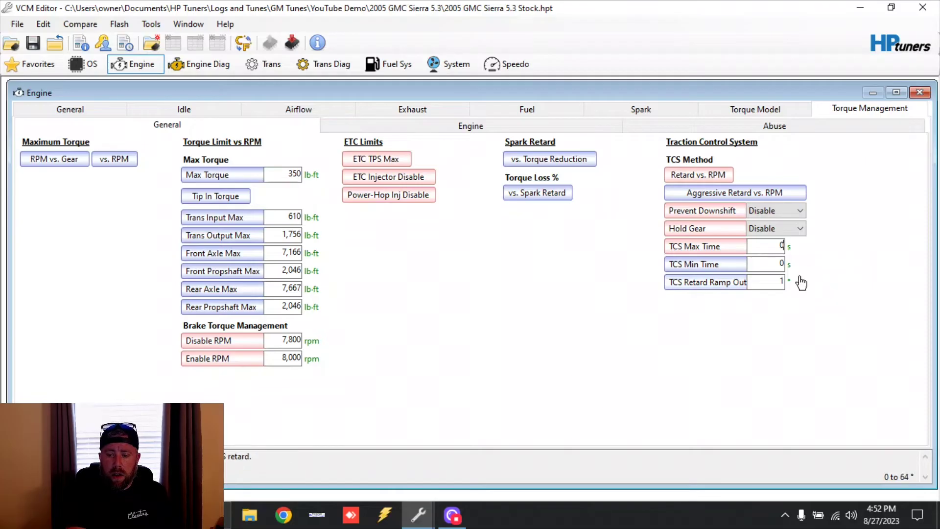
{"action": "type", "text": "0"}
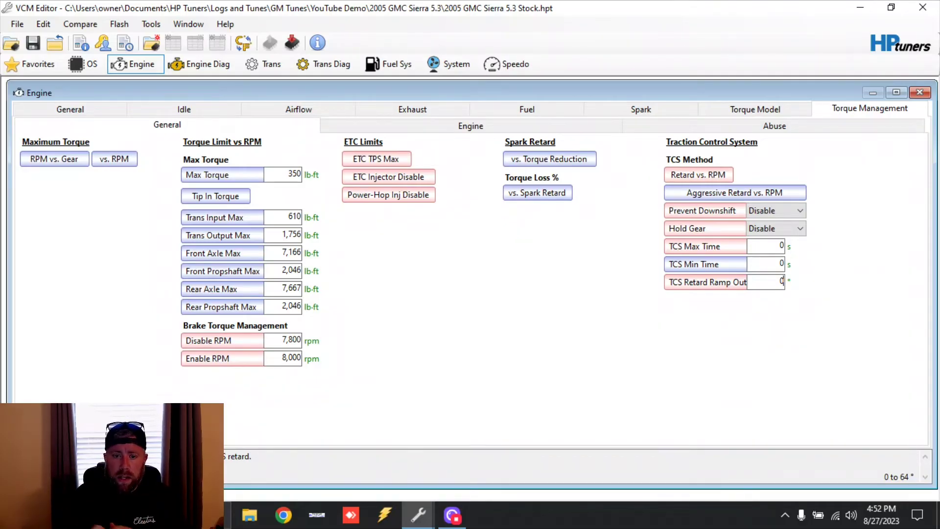
- Switch to the 2002 Silverado 5.3 tune and set all eight modes of the ETC Injector Disable table to 255
{"action": "mouse_move", "coordinate": [418, 514]}
{"action": "left_click", "coordinate": [493, 460]}
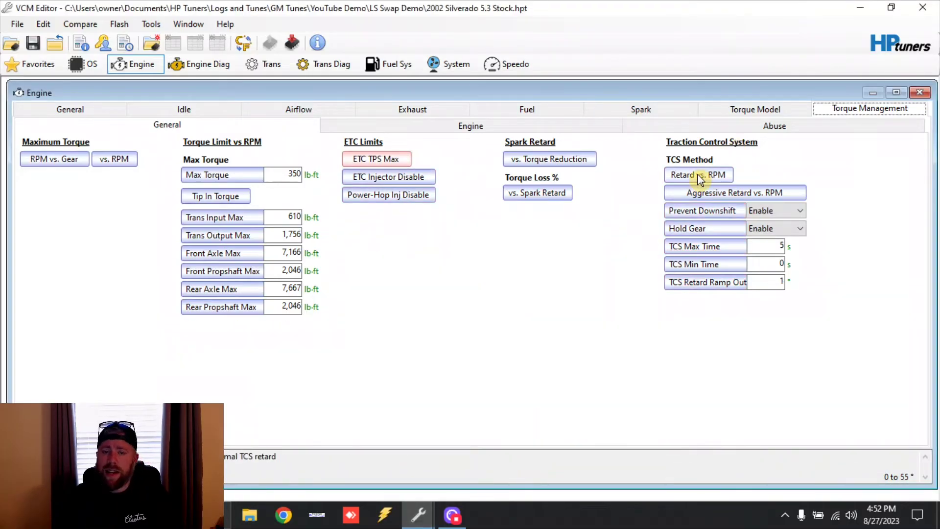
{"action": "left_click", "coordinate": [388, 177]}
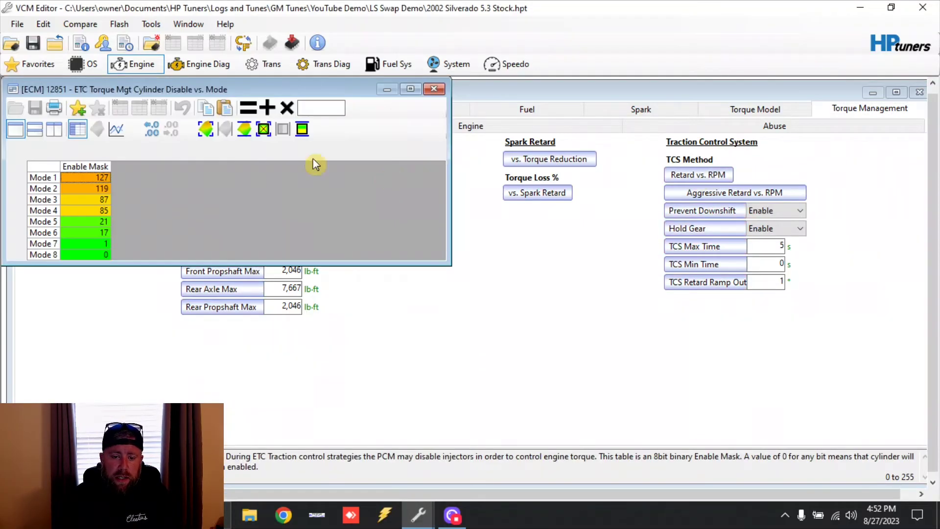
{"action": "key", "text": "ctrl+a"}
{"action": "type", "text": "255"}
{"action": "key", "text": "Return"}
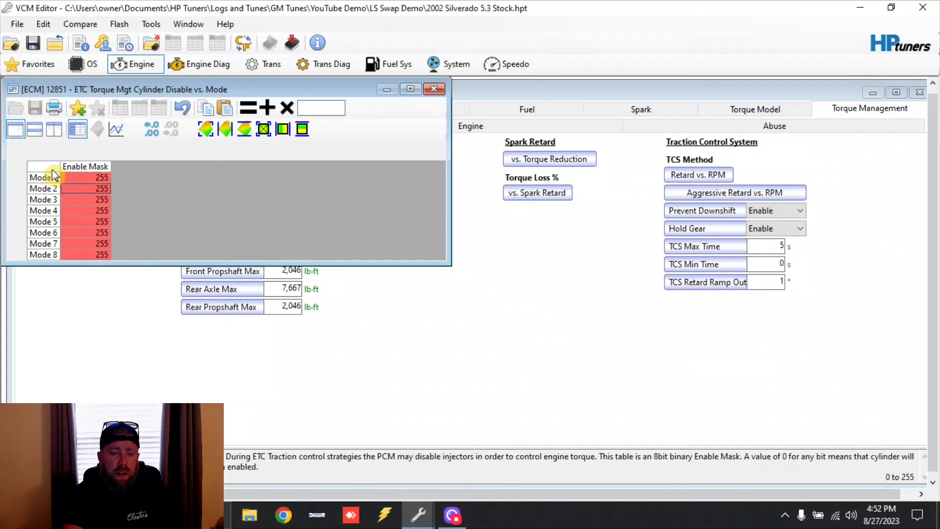
{"action": "left_click", "coordinate": [439, 88]}
- Set all eight modes of the Silverado tune's Power-Hop Inj Disable table to 255
{"action": "left_click", "coordinate": [405, 193]}
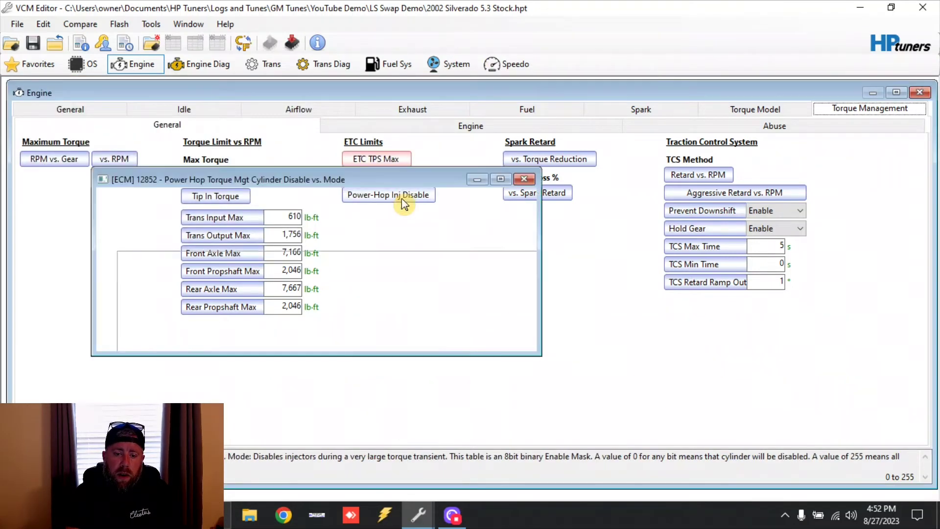
{"action": "left_click", "coordinate": [161, 261]}
{"action": "type", "text": "255"}
{"action": "key", "text": "Return"}
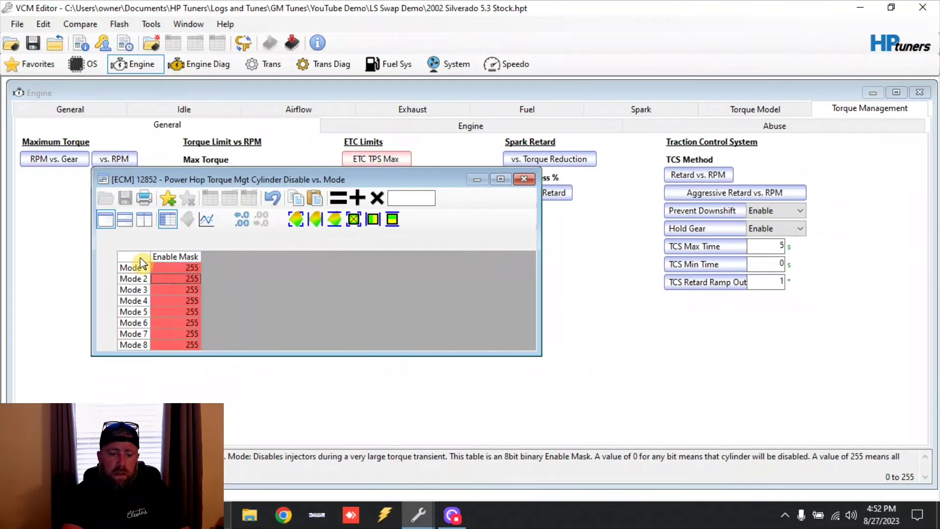
{"action": "left_click", "coordinate": [522, 180]}
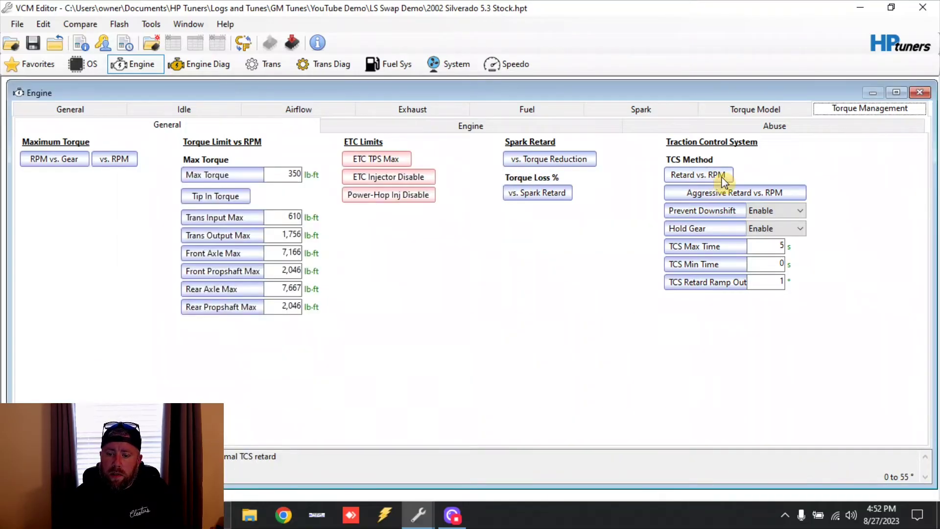
- Set every cell of the Silverado tune's traction control Retard vs. RPM table to 0°
{"action": "left_click", "coordinate": [719, 178]}
{"action": "left_click", "coordinate": [59, 196]}
{"action": "type", "text": "0"}
{"action": "key", "text": "Return"}
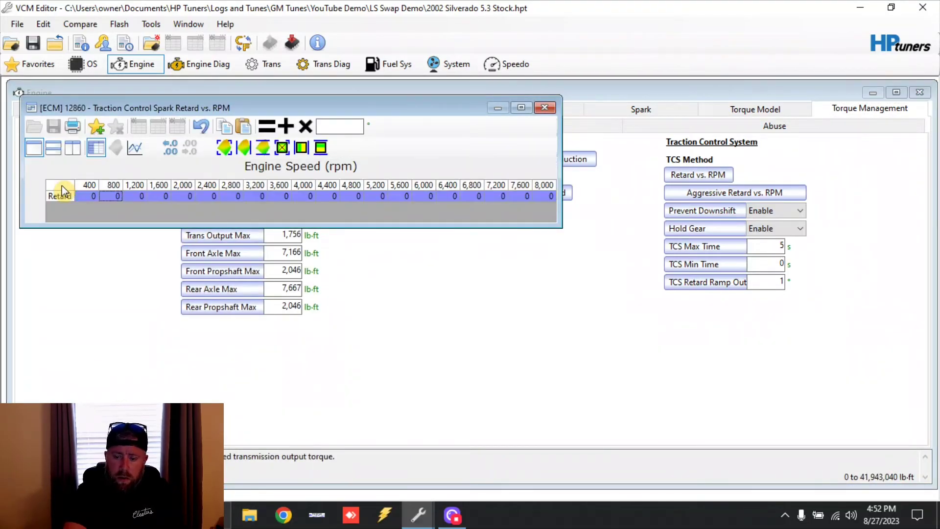
{"action": "left_click", "coordinate": [545, 107]}
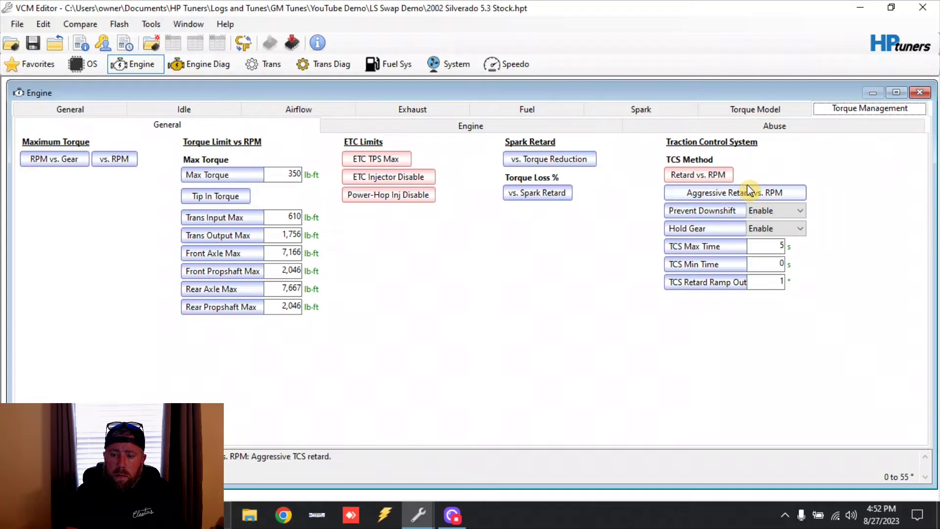
- Disable Prevent Downshift and Hold Gear for traction control in the Silverado tune
{"action": "left_click", "coordinate": [763, 213]}
{"action": "left_click", "coordinate": [763, 234]}
{"action": "left_click", "coordinate": [771, 229]}
{"action": "left_click", "coordinate": [768, 251]}
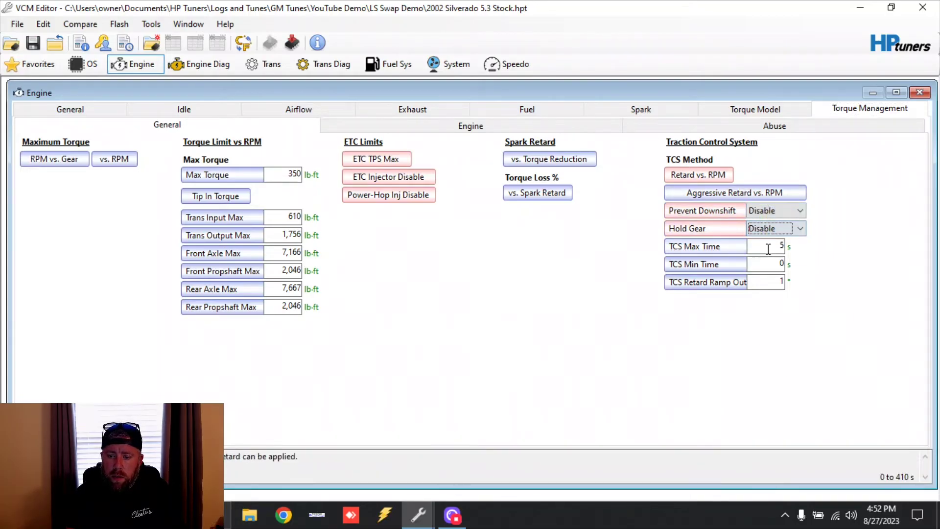
- Set TCS Max Time and TCS Min Time to 0 s and TCS Retard Ramp Out to 0° in the Silverado tune
{"action": "key", "text": "Tab"}
{"action": "type", "text": "0"}
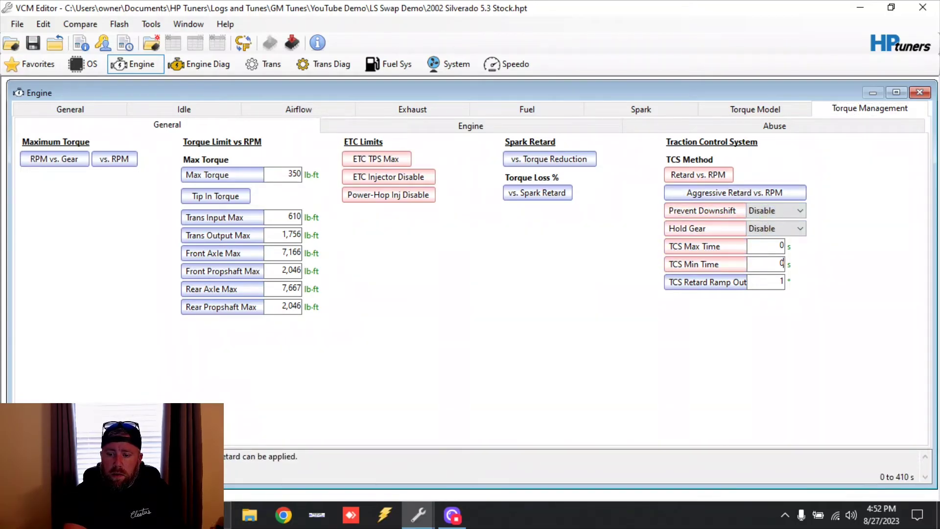
{"action": "key", "text": "Tab"}
{"action": "type", "text": "0"}
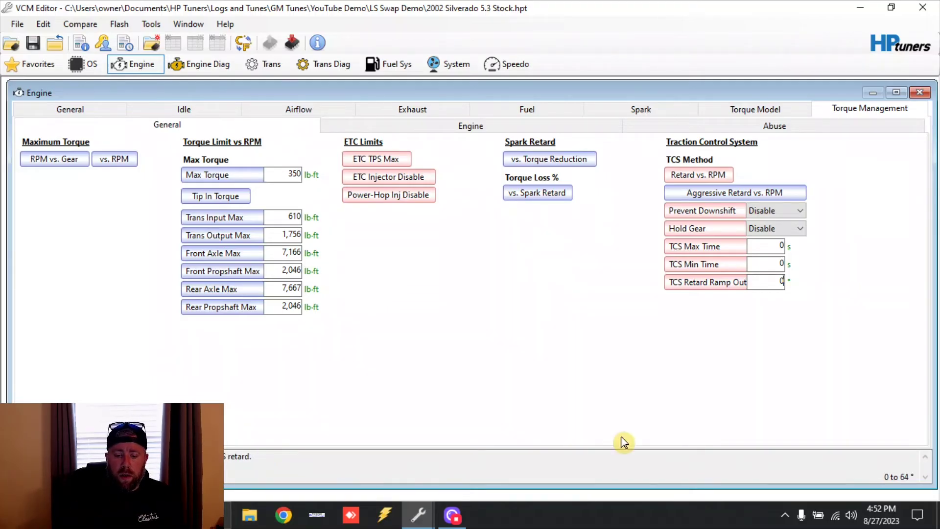
- Switch to the 2005 GMC Sierra 5.3 tune and open the engine's Drivetrain Abuse settings
{"action": "left_click", "coordinate": [410, 517]}
{"action": "left_click", "coordinate": [357, 476]}
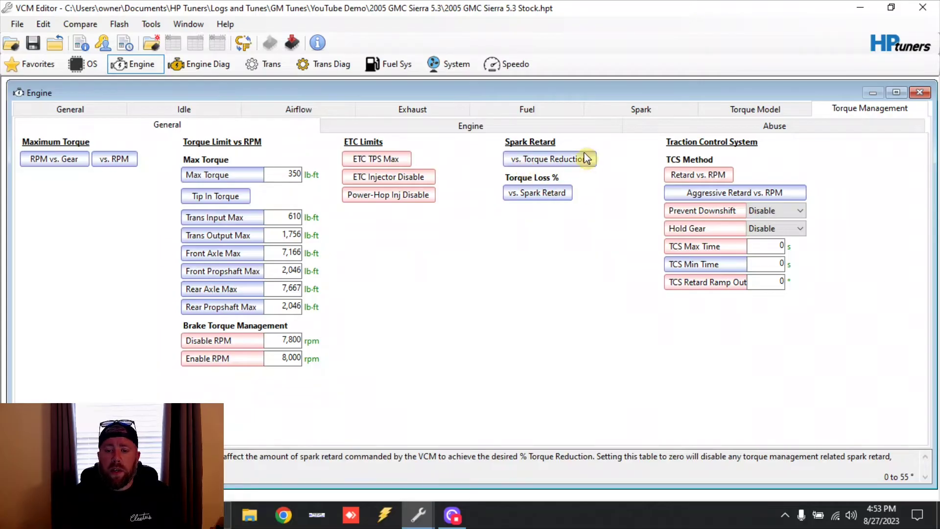
{"action": "mouse_move", "coordinate": [539, 204]}
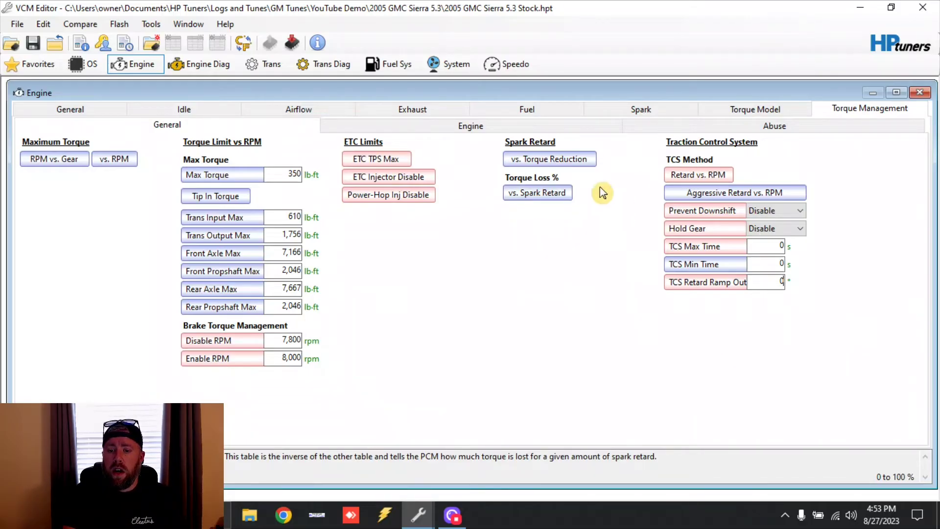
{"action": "left_click", "coordinate": [739, 132]}
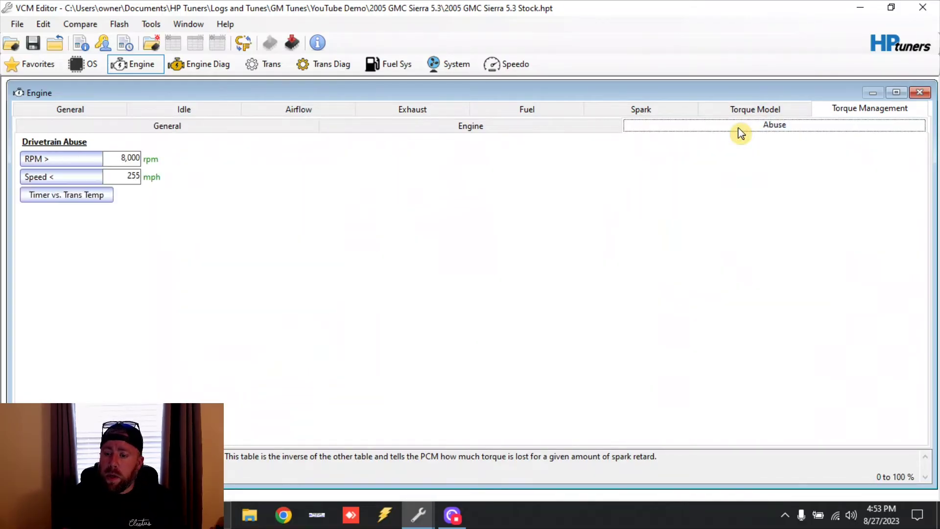
- Set the Sierra tune's Drivetrain Abuse RPM threshold to 1,600 rpm
{"action": "double_click", "coordinate": [119, 158]}
{"action": "type", "text": "1600"}
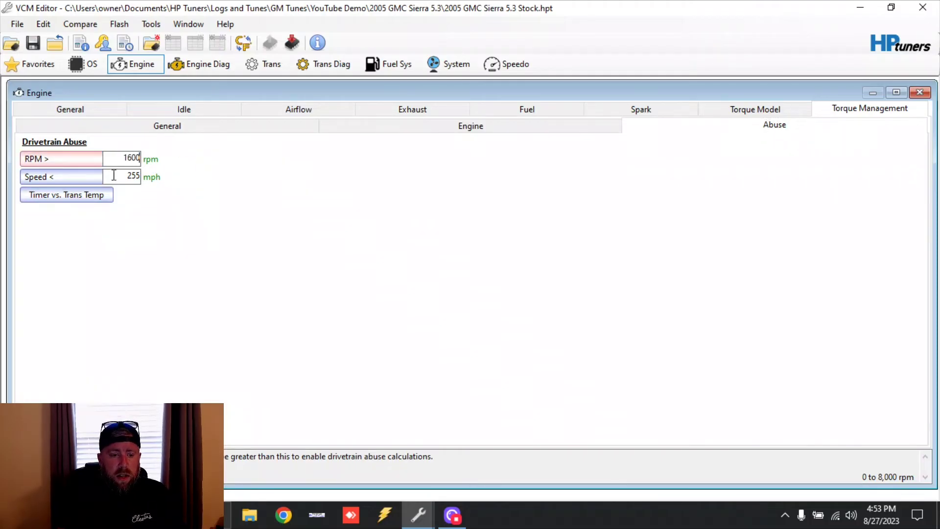
{"action": "left_click", "coordinate": [114, 175]}
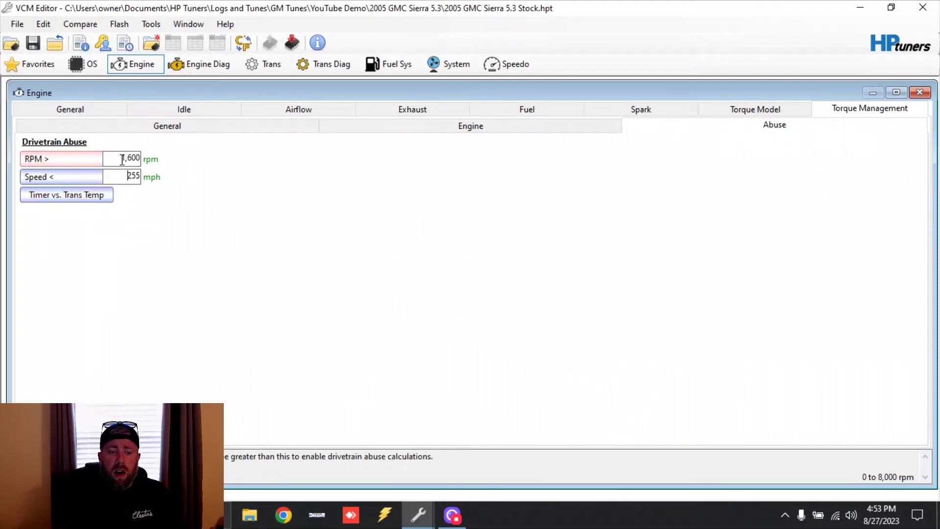
- Set the Sierra tune's Drivetrain Abuse RPM threshold to 8,000 rpm and the speed threshold to 0 mph
{"action": "double_click", "coordinate": [122, 159]}
{"action": "type", "text": "8000"}
{"action": "key", "text": "Return"}
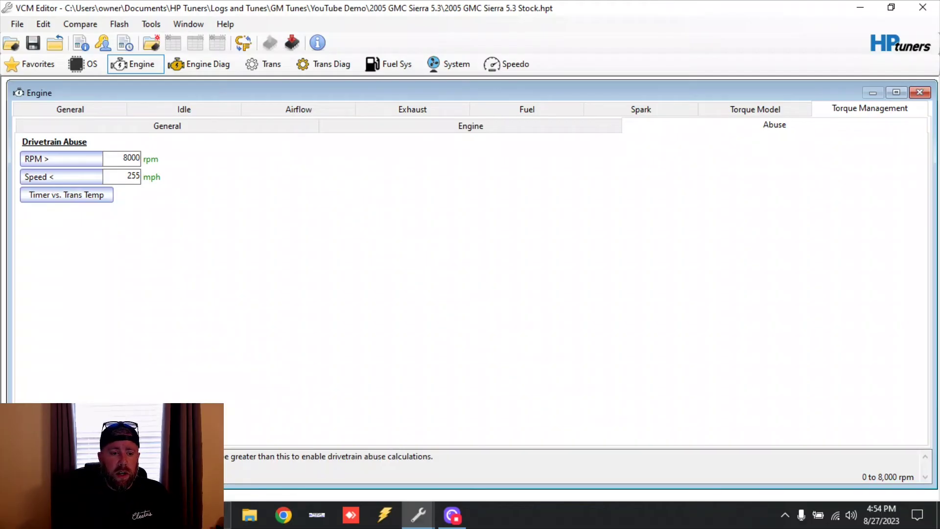
{"action": "left_click", "coordinate": [74, 177]}
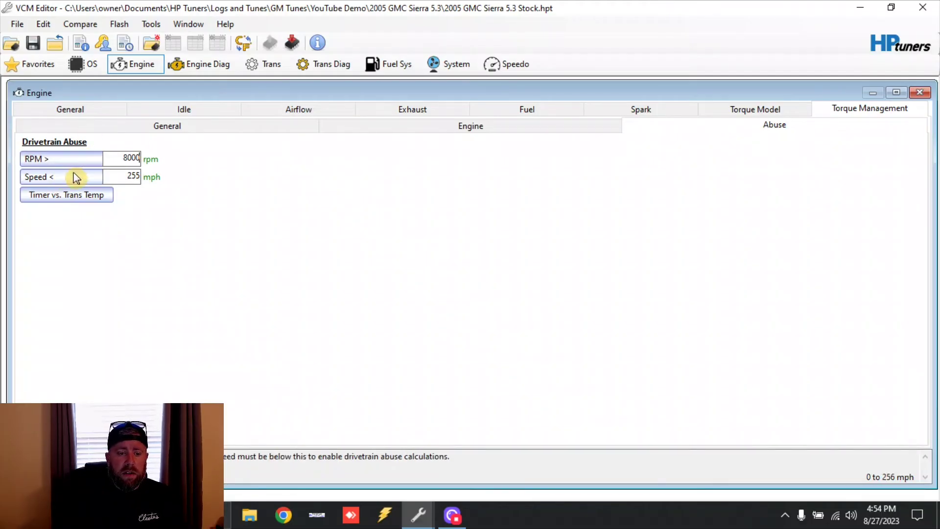
{"action": "type", "text": "0"}
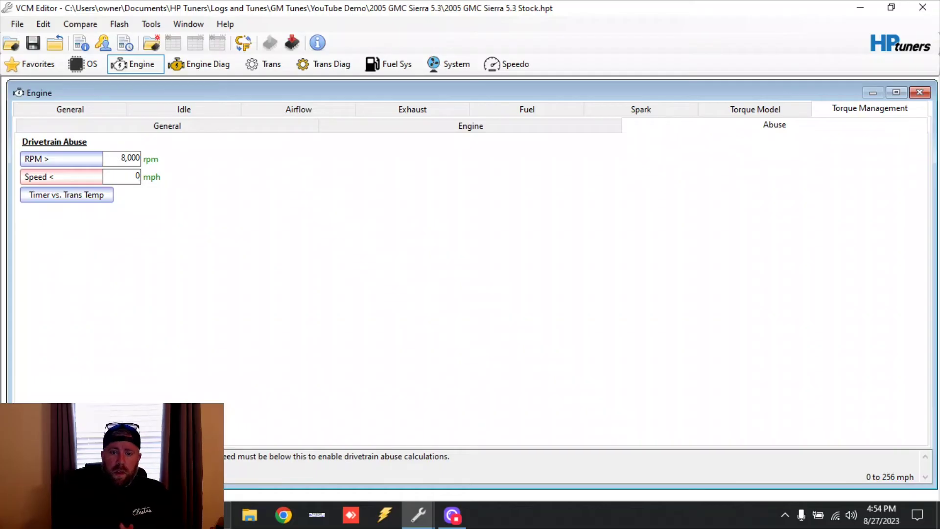
- Switch to the 2002 Silverado tune and set its Drivetrain Abuse thresholds to 8,000 rpm and 0 mph
{"action": "left_click", "coordinate": [417, 515]}
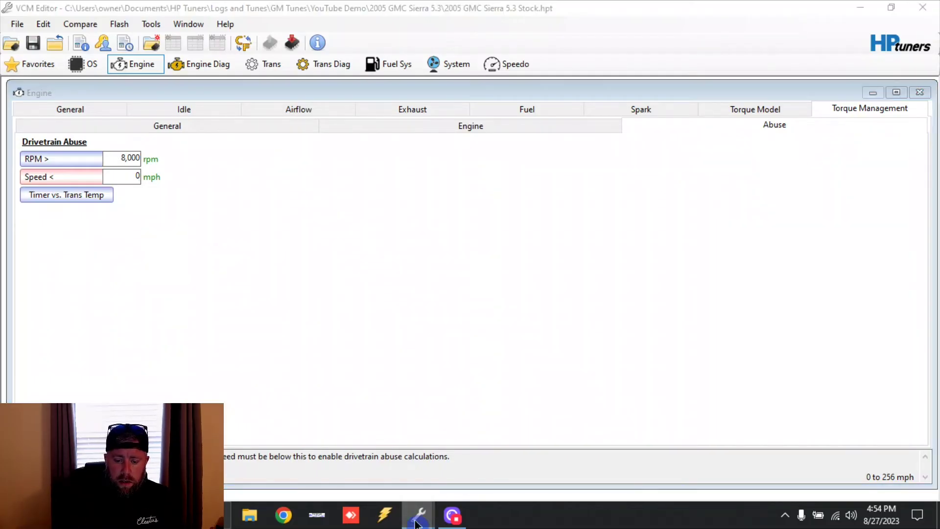
{"action": "left_click", "coordinate": [500, 463]}
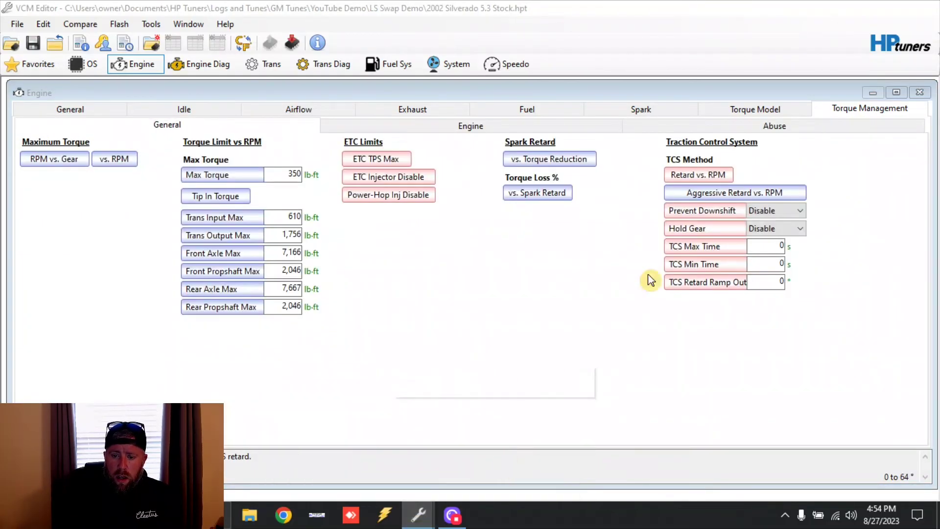
{"action": "left_click", "coordinate": [768, 126]}
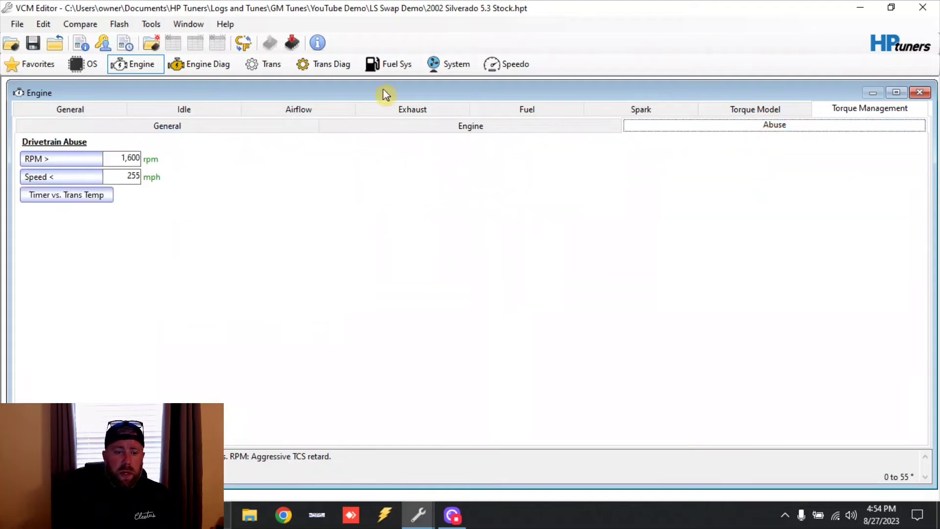
{"action": "left_click", "coordinate": [130, 158]}
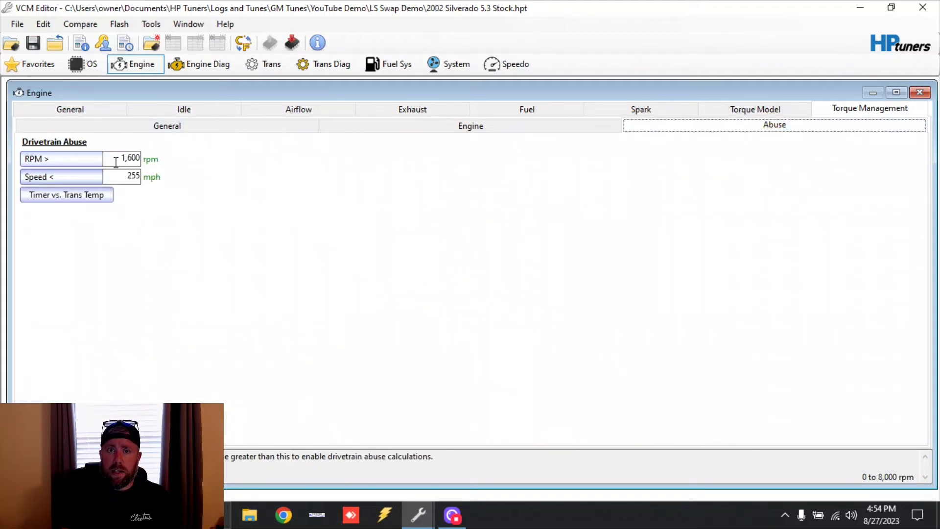
{"action": "left_click", "coordinate": [115, 162]}
{"action": "type", "text": "8,0"}
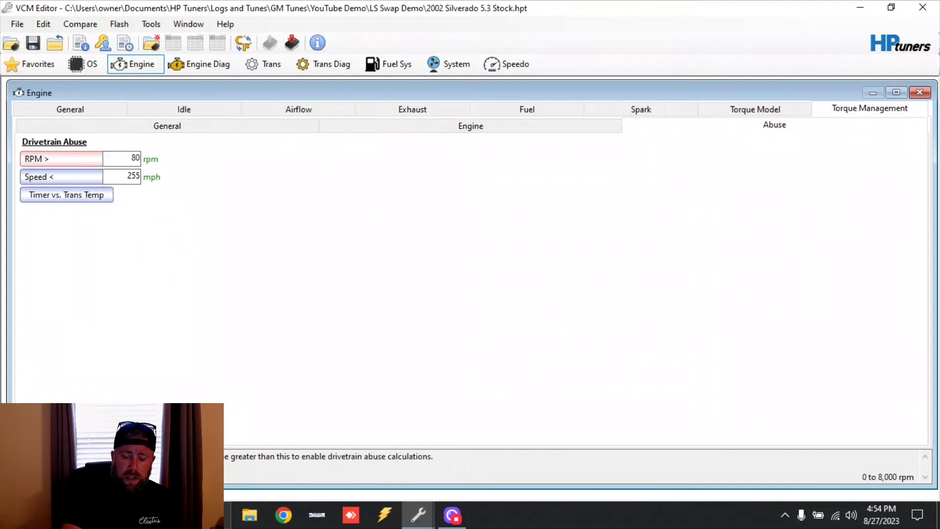
{"action": "type", "text": "000"}
{"action": "left_click", "coordinate": [116, 175]}
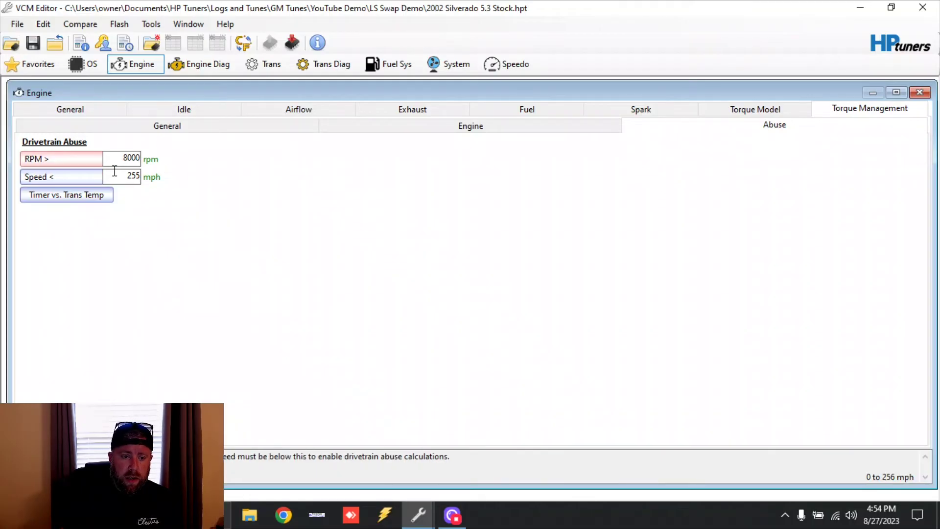
{"action": "type", "text": "0"}
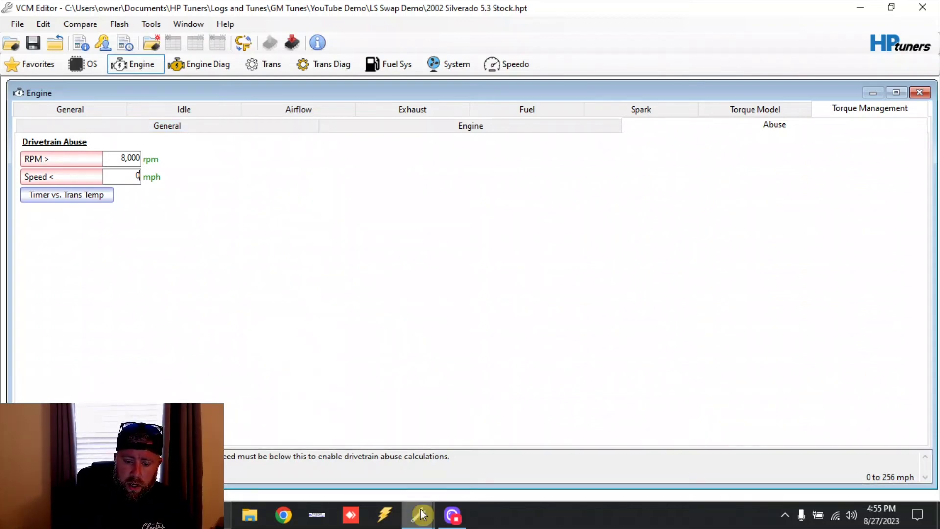
- In the 2005 Sierra tune's transmission D1 Urban shift table, set the 1->2 Shift speeds from 0 to 50% TPS to 255 mph
{"action": "mouse_move", "coordinate": [418, 514]}
{"action": "left_click", "coordinate": [375, 473]}
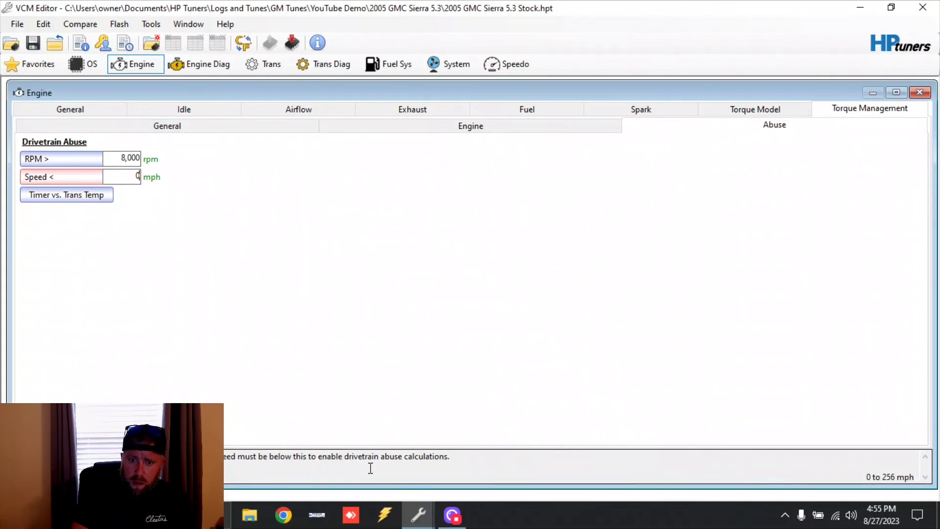
{"action": "left_click", "coordinate": [267, 65]}
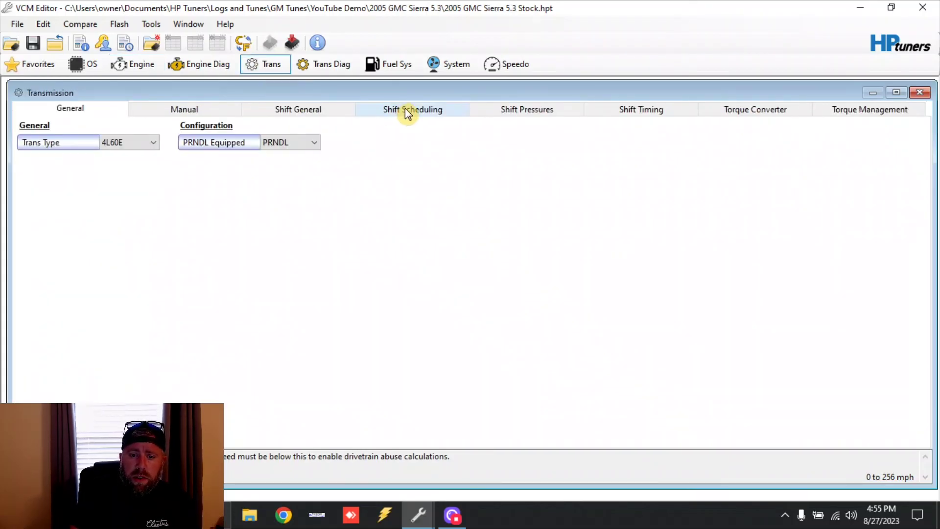
{"action": "left_click", "coordinate": [407, 110]}
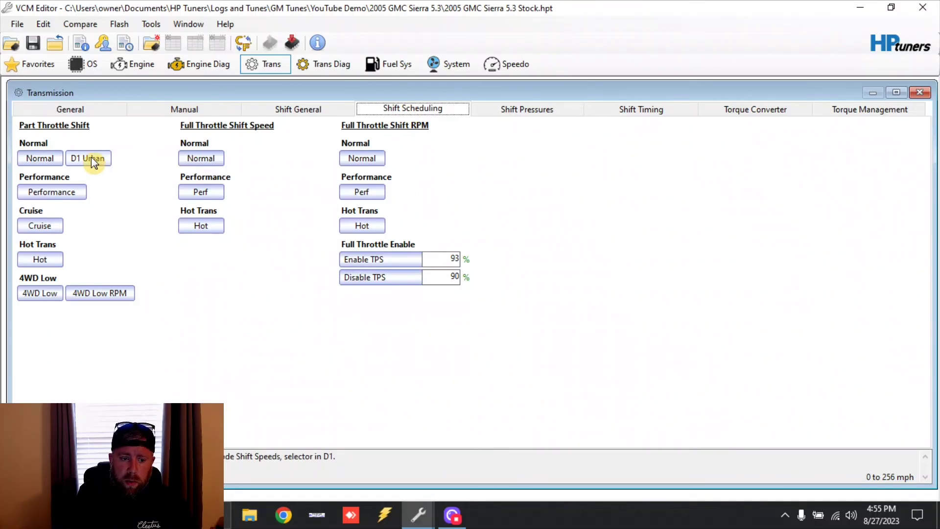
{"action": "left_click", "coordinate": [77, 158]}
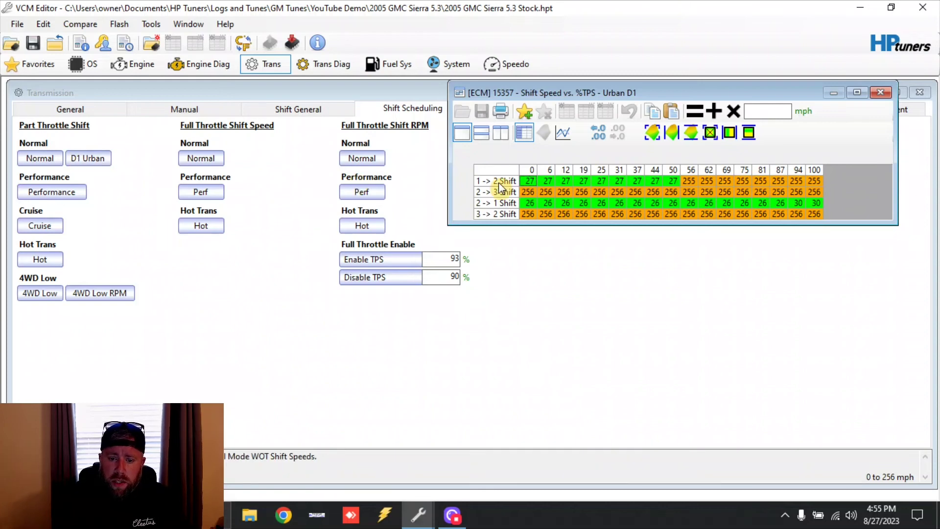
{"action": "left_click_drag", "start_coordinate": [529, 181], "coordinate": [671, 173]}
{"action": "type", "text": "255"}
{"action": "key", "text": "Return"}
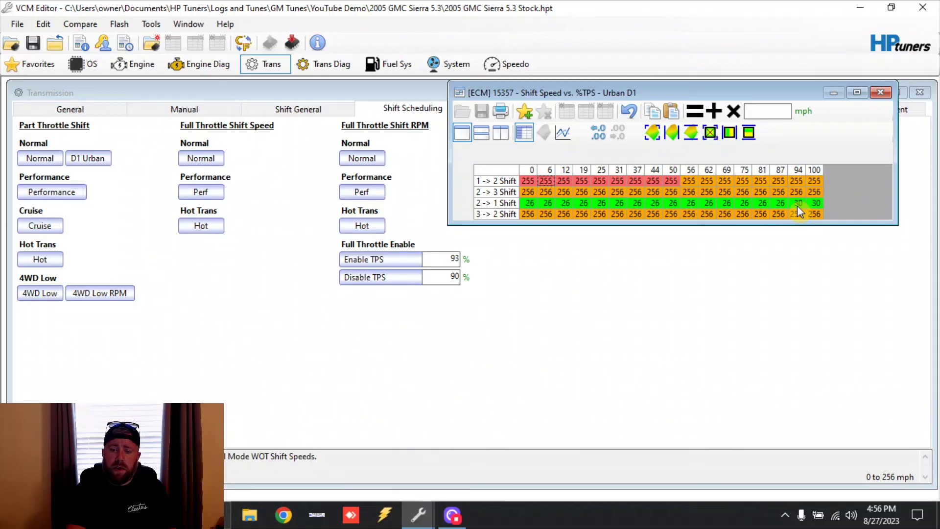
- Set the D1 Urban 2->1 Shift speeds from 0 to 87% TPS to 30 mph and close the table
{"action": "mouse_move", "coordinate": [779, 202]}
{"action": "left_mouse_down"}
{"action": "mouse_move", "coordinate": [511, 171]}
{"action": "mouse_move", "coordinate": [508, 198]}
{"action": "mouse_move", "coordinate": [510, 214]}
{"action": "mouse_move", "coordinate": [542, 202]}
{"action": "mouse_move", "coordinate": [781, 206]}
{"action": "left_mouse_up"}
{"action": "type", "text": "30"}
{"action": "key", "text": "Return"}
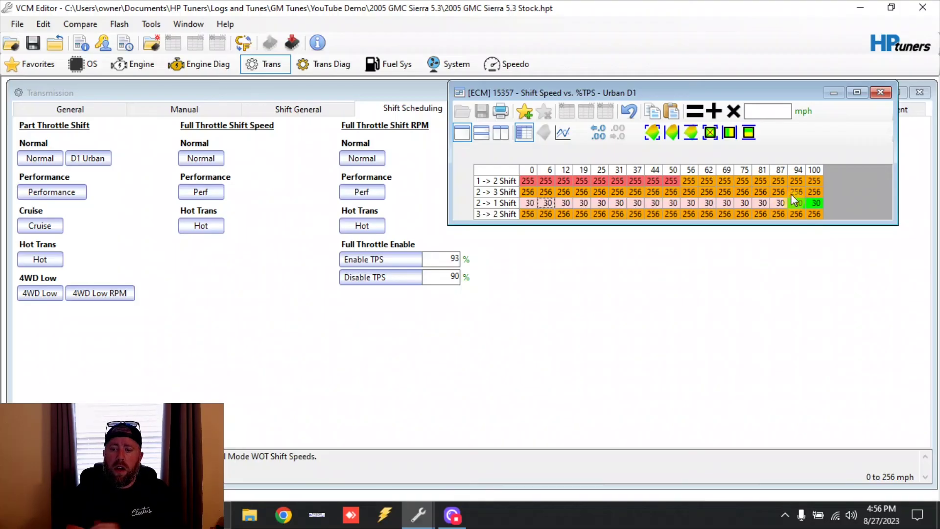
{"action": "left_click", "coordinate": [881, 94]}
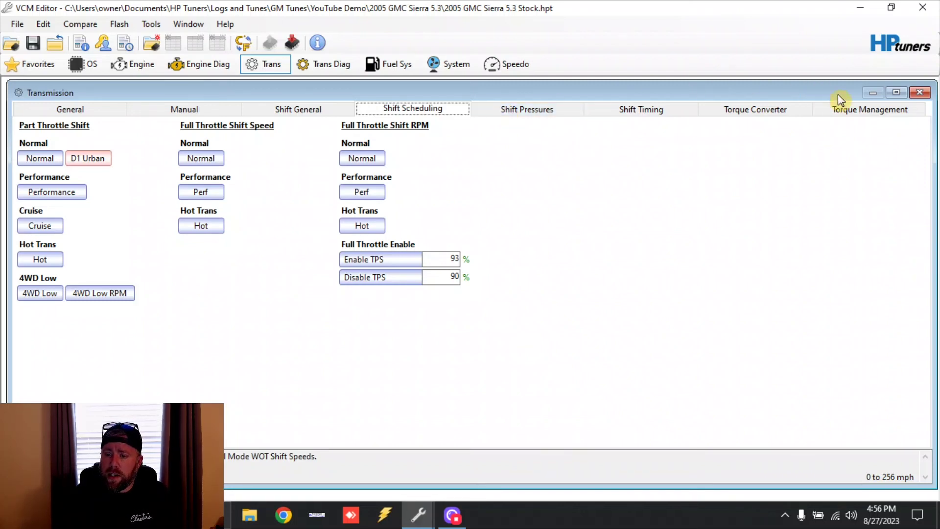
- Examine the Sierra tune's transmission torque management settings, including Abuse Mode, and switch to the 2002 Silverado tune
{"action": "left_click", "coordinate": [850, 114]}
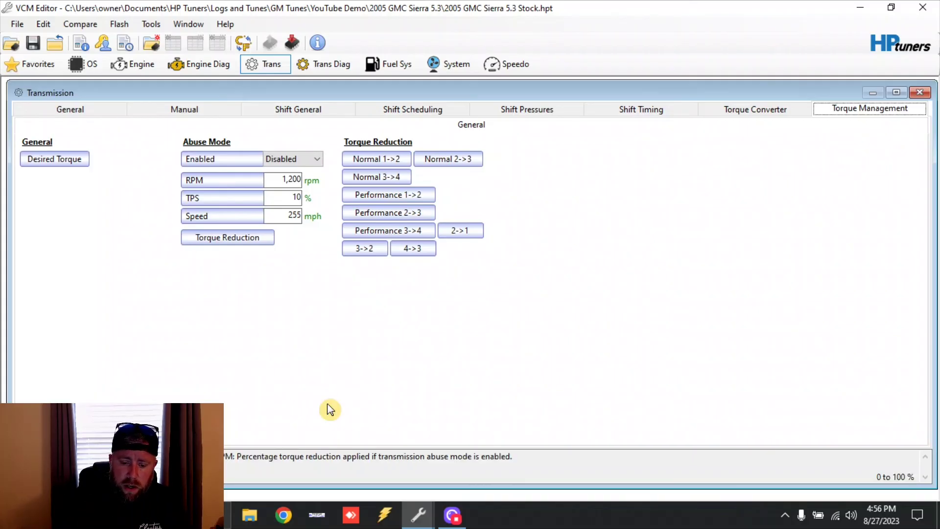
{"action": "mouse_move", "coordinate": [419, 515]}
{"action": "left_click", "coordinate": [470, 478]}
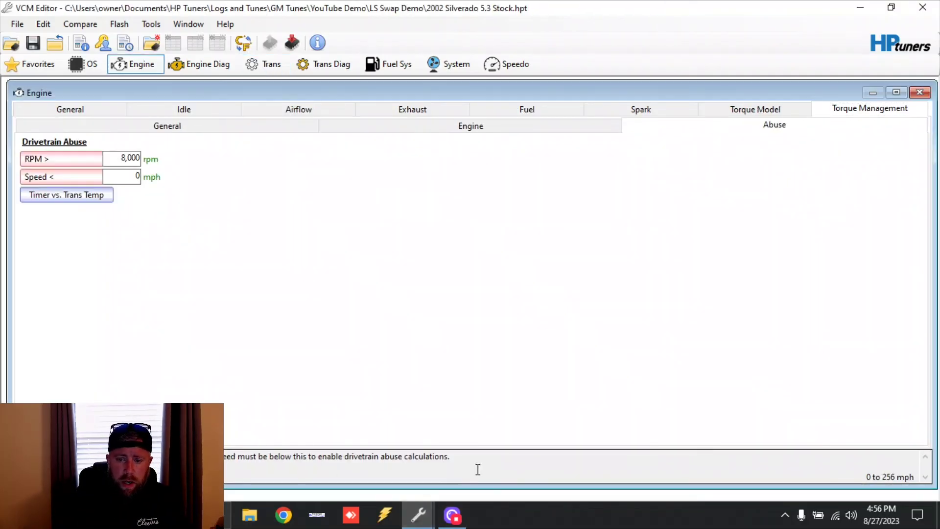
- In the Silverado tune's transmission D1 Urban shift table, set the 1->2 Shift speeds from 0 to 50% TPS to 255 mph and close the table
{"action": "left_click", "coordinate": [287, 69]}
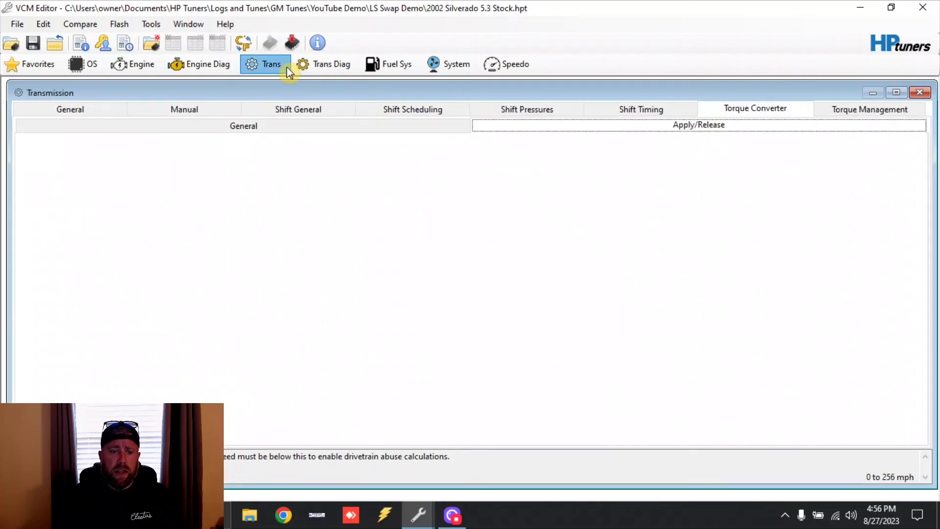
{"action": "left_click", "coordinate": [400, 110]}
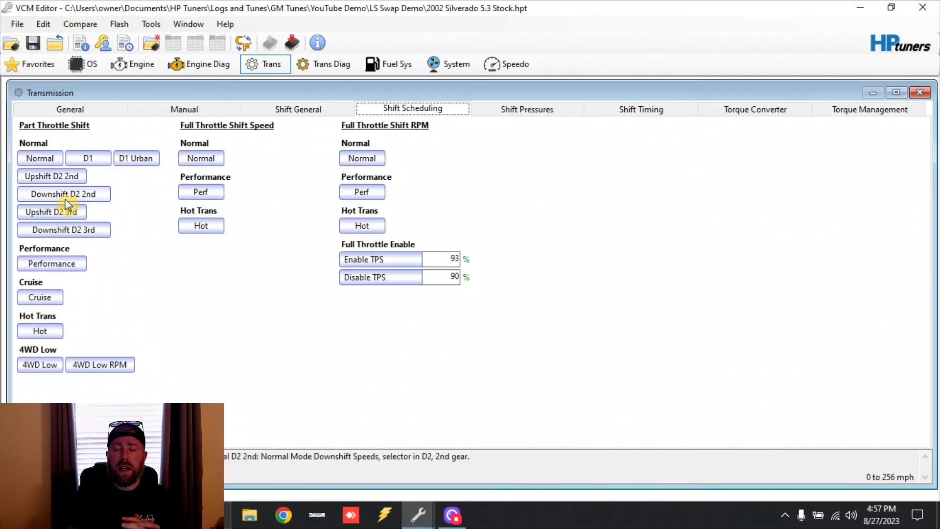
{"action": "left_click", "coordinate": [135, 161]}
{"action": "left_click_drag", "start_coordinate": [531, 181], "coordinate": [675, 181]}
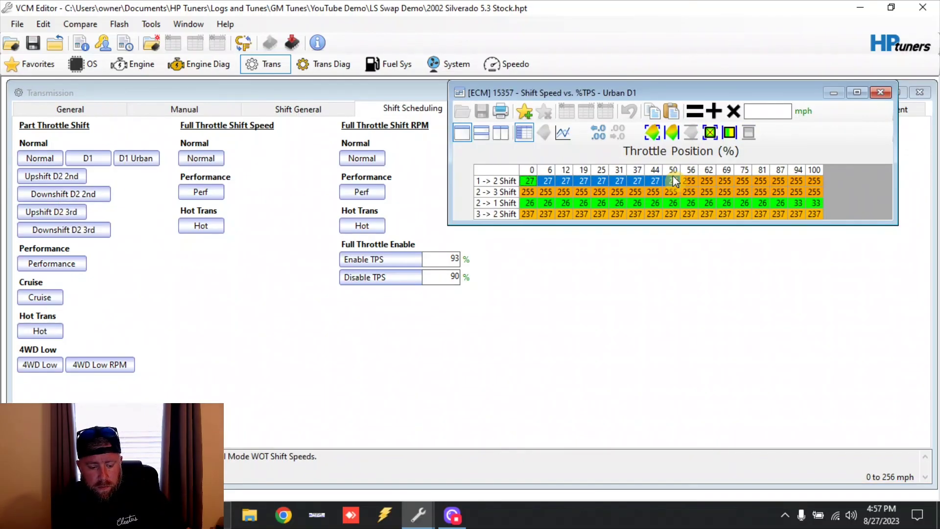
{"action": "type", "text": "255"}
{"action": "key", "text": "Return"}
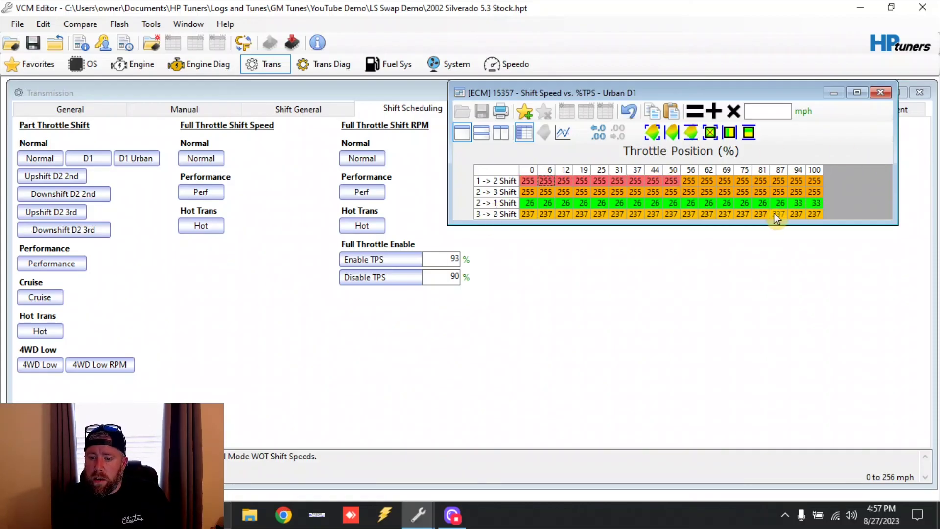
{"action": "left_click_drag", "start_coordinate": [776, 205], "coordinate": [516, 204]}
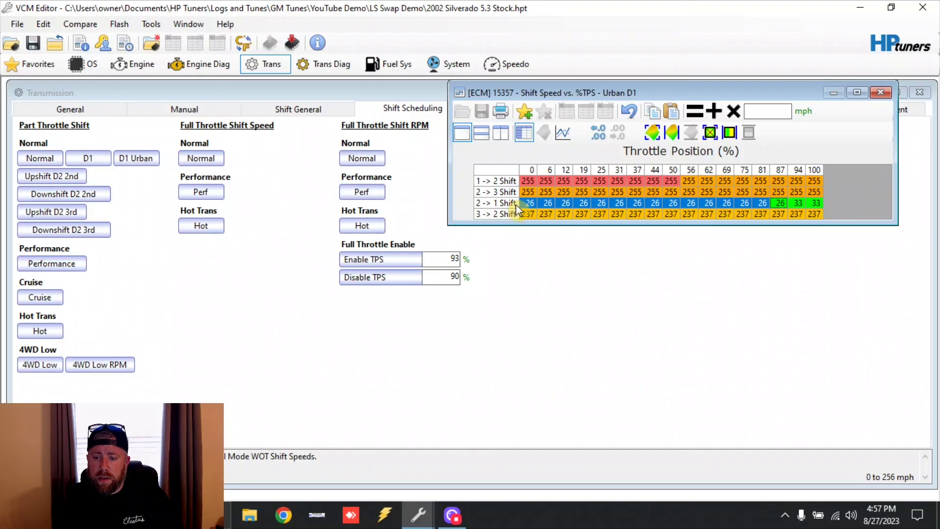
{"action": "left_click", "coordinate": [881, 93]}
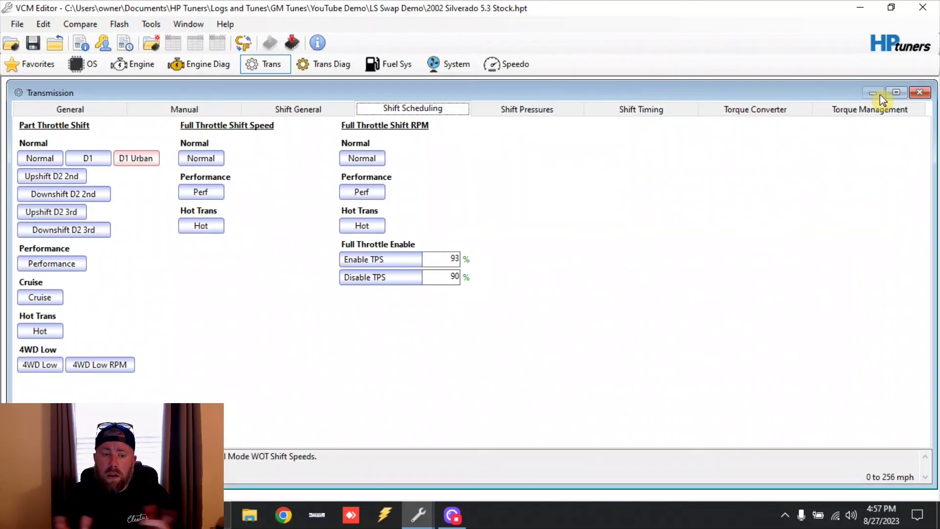
- Examine the Silverado's Normal D2 2nd upshift and downshift tables and Normal full-throttle shift speeds, and return to the engine torque management abuse settings
{"action": "left_click", "coordinate": [63, 178]}
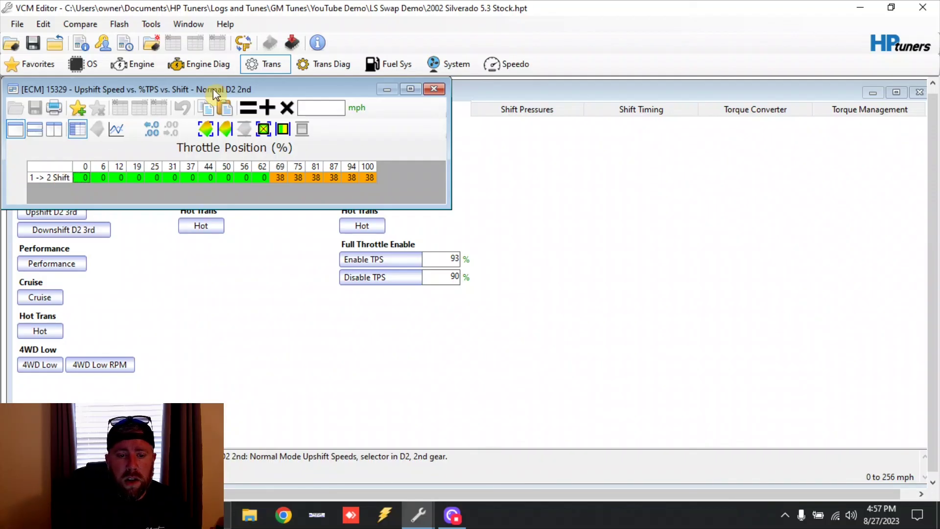
{"action": "left_click_drag", "start_coordinate": [213, 89], "coordinate": [714, 189]}
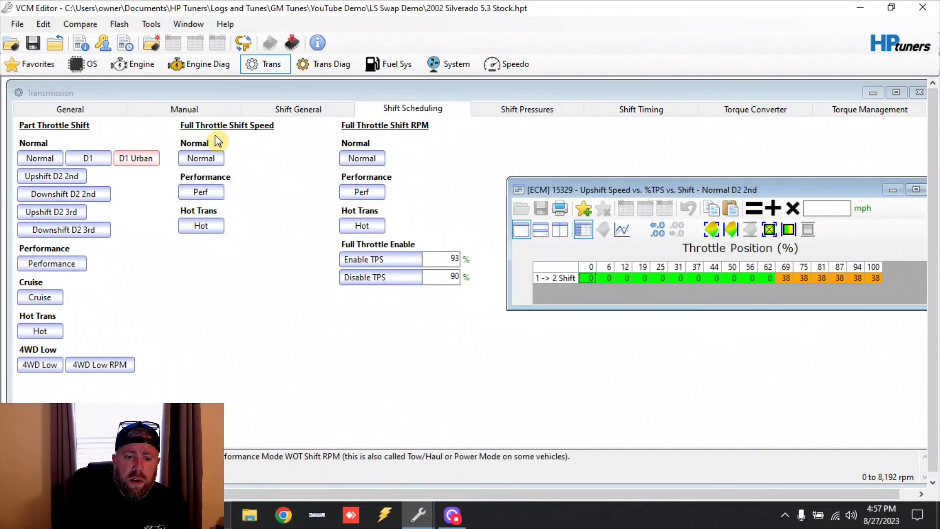
{"action": "left_click", "coordinate": [212, 157]}
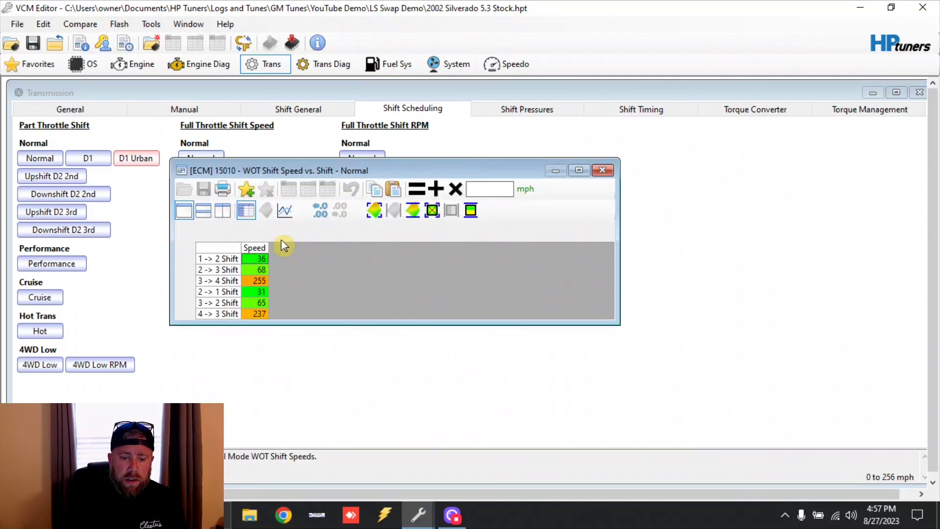
{"action": "left_click", "coordinate": [602, 170]}
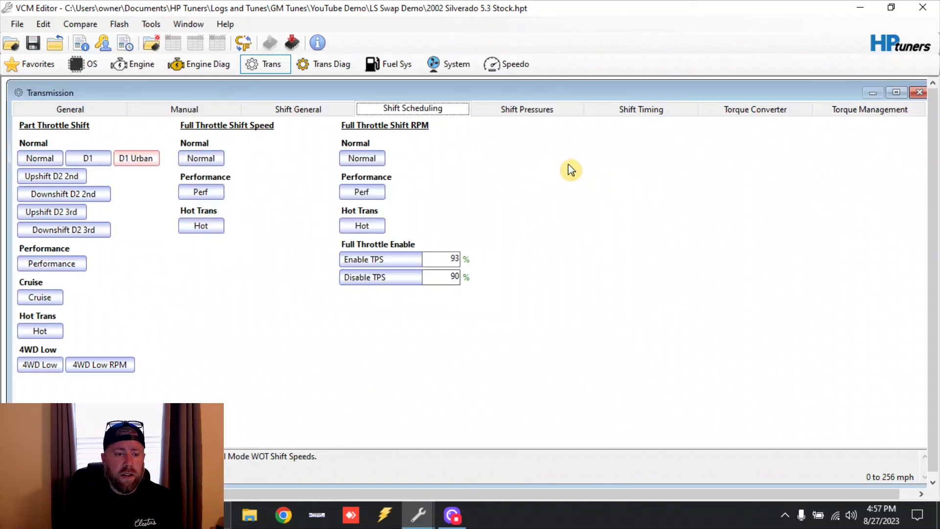
{"action": "left_click", "coordinate": [61, 178]}
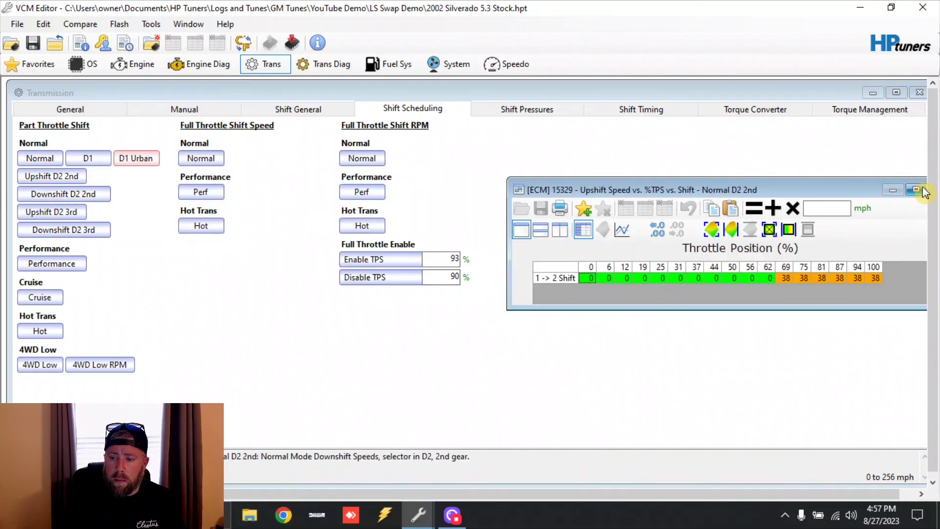
{"action": "left_click", "coordinate": [874, 192]}
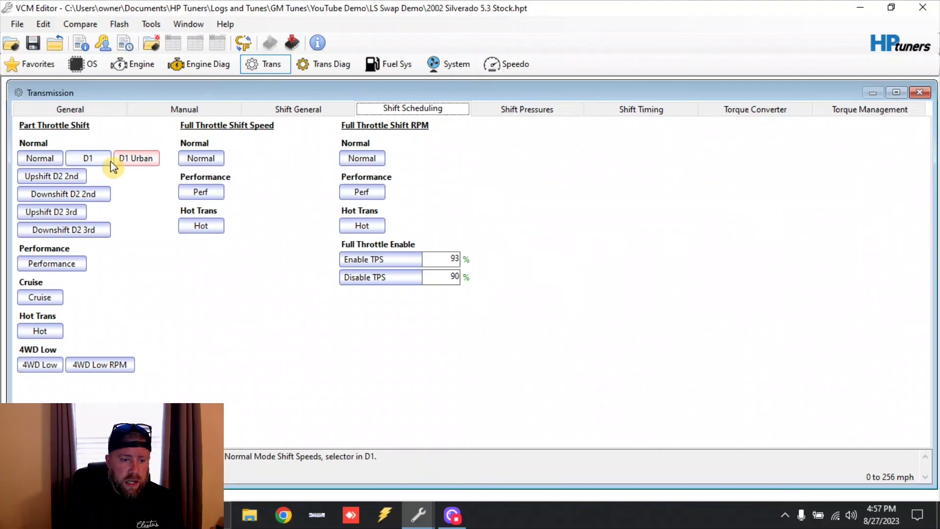
{"action": "left_click", "coordinate": [80, 195]}
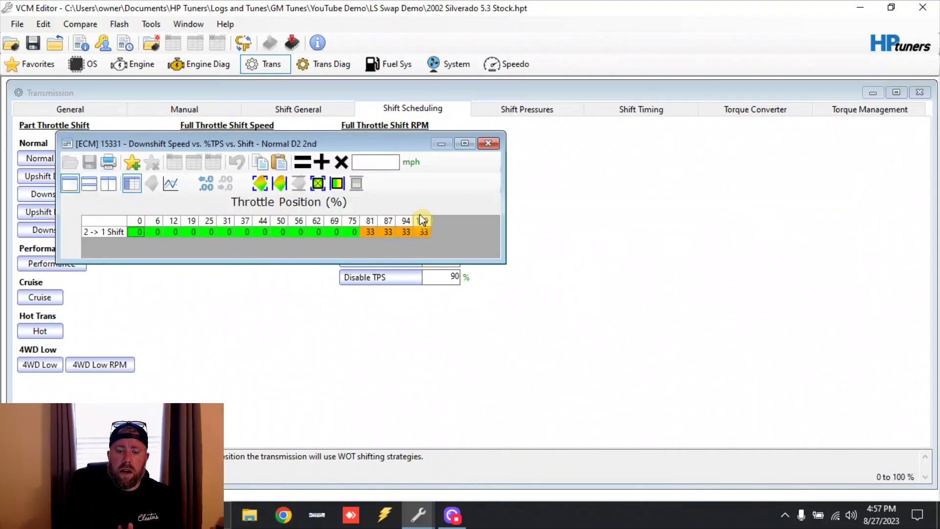
{"action": "left_click", "coordinate": [487, 143]}
{"action": "left_click", "coordinate": [133, 67]}
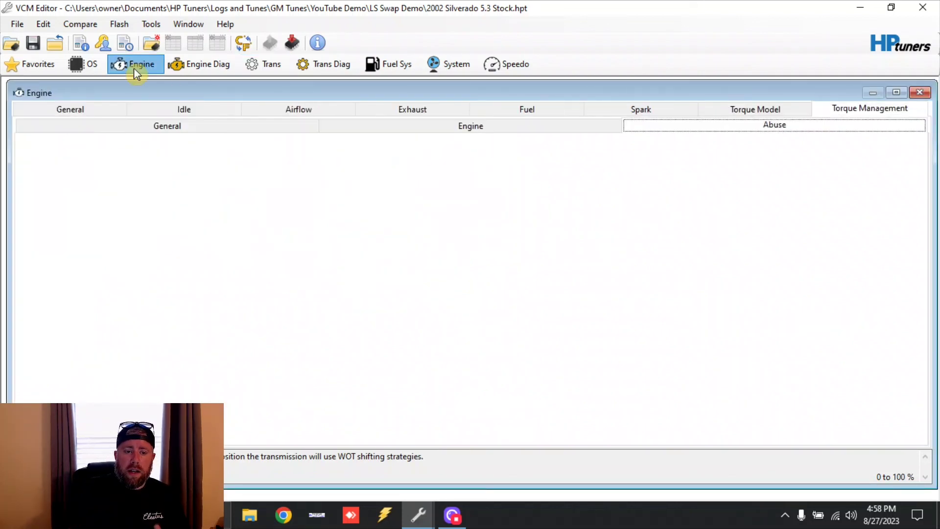